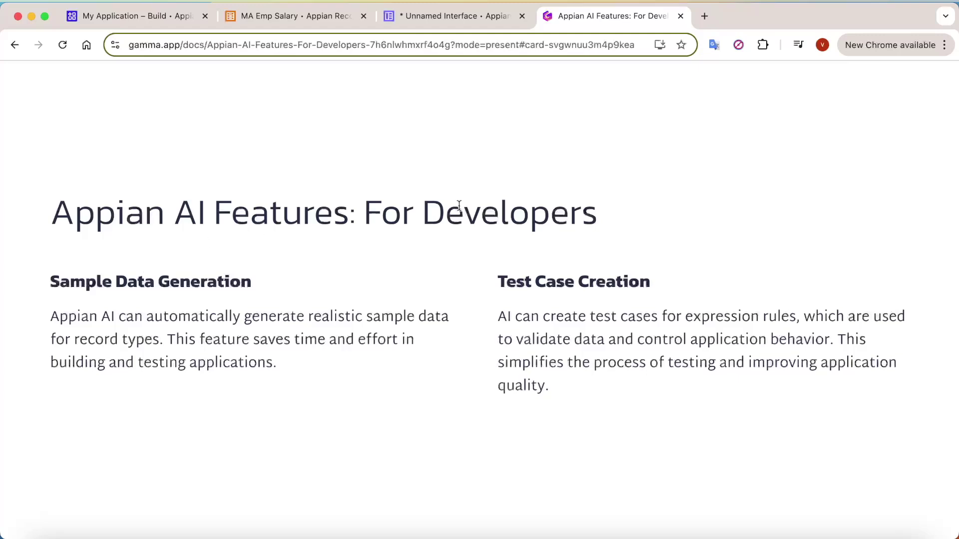
{"action": "left_click_drag", "start_coordinate": [367, 216], "coordinate": [675, 218]}
{"action": "left_click", "coordinate": [323, 183]}
{"action": "left_click_drag", "start_coordinate": [51, 281], "coordinate": [267, 294]}
{"action": "left_click_drag", "start_coordinate": [506, 280], "coordinate": [687, 277]}
{"action": "left_click", "coordinate": [621, 265]}
{"action": "left_click_drag", "start_coordinate": [60, 282], "coordinate": [301, 289]}
{"action": "left_click", "coordinate": [302, 288]}
- Switch to the MA Emp Salary record type and examine its data model fields, from empId to createdOn
{"action": "left_click", "coordinate": [305, 17]}
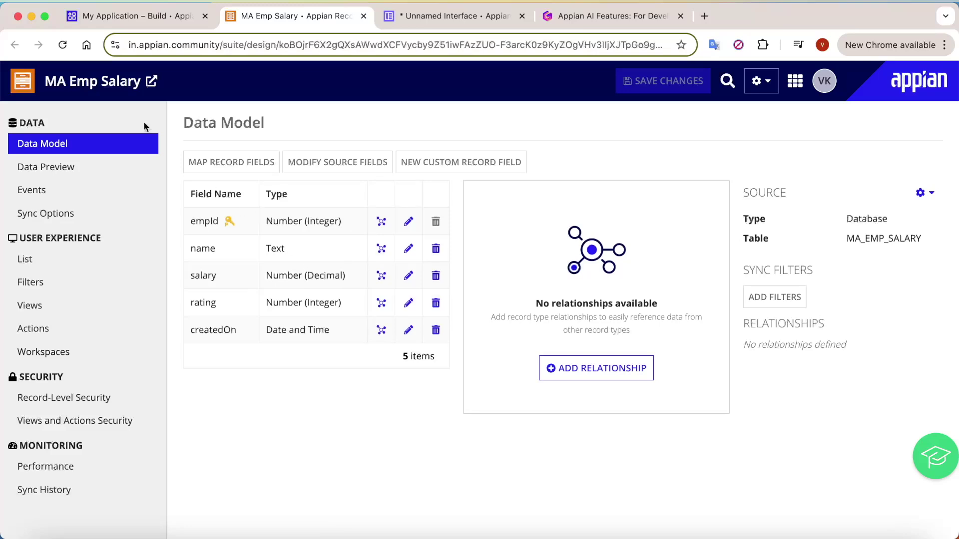
{"action": "left_click_drag", "start_coordinate": [45, 81], "coordinate": [152, 81]}
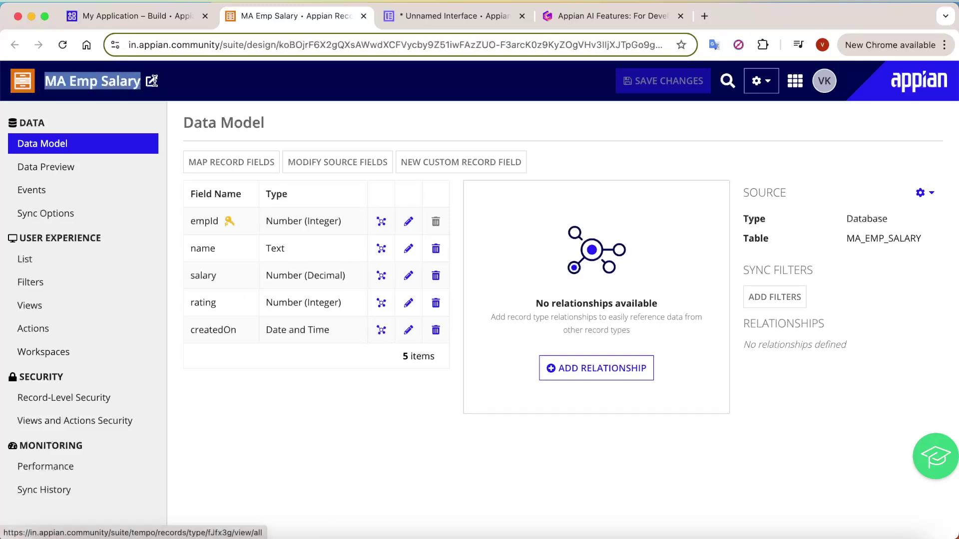
{"action": "left_click", "coordinate": [316, 308]}
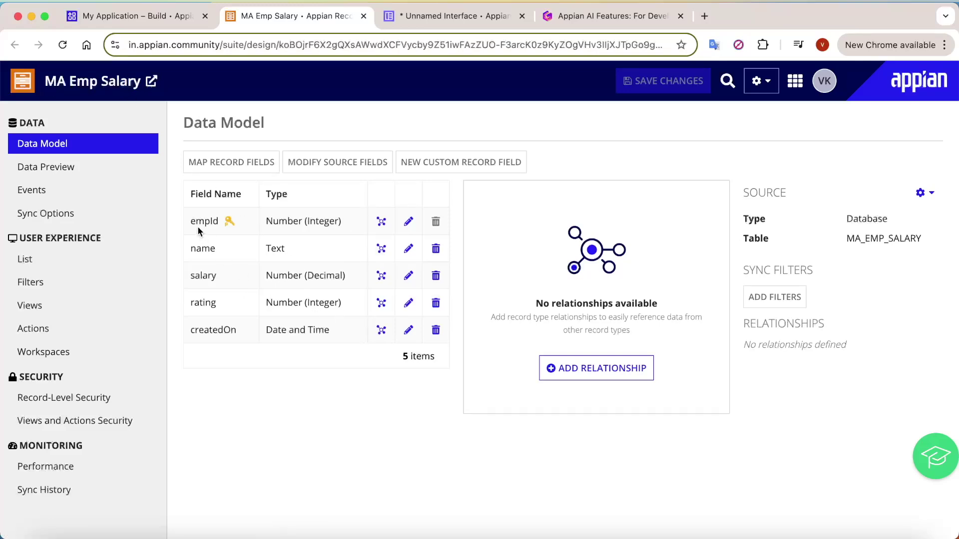
{"action": "left_click_drag", "start_coordinate": [191, 221], "coordinate": [226, 221]}
{"action": "left_click", "coordinate": [269, 221]}
{"action": "double_click", "coordinate": [198, 246]}
{"action": "double_click", "coordinate": [198, 274]}
{"action": "double_click", "coordinate": [203, 305]}
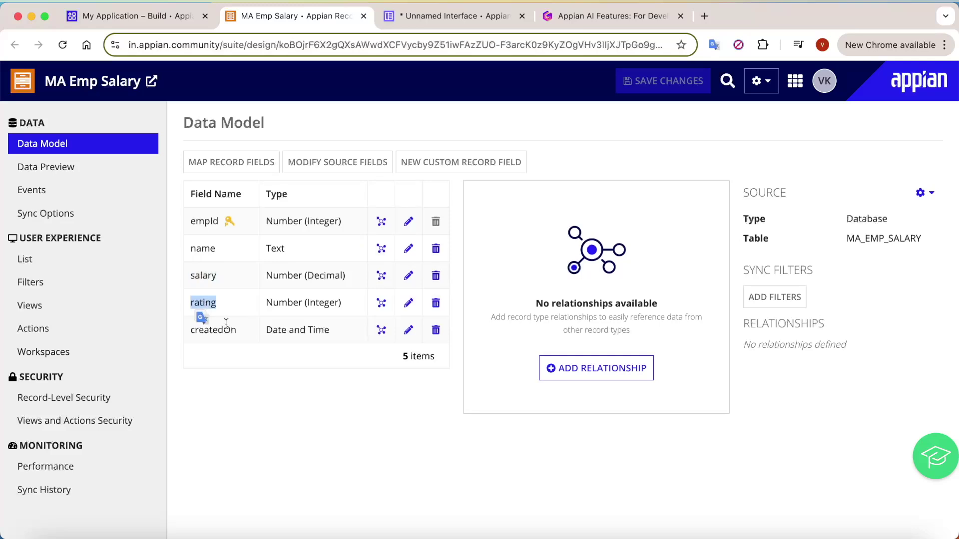
{"action": "double_click", "coordinate": [220, 328]}
{"action": "left_click", "coordinate": [306, 417]}
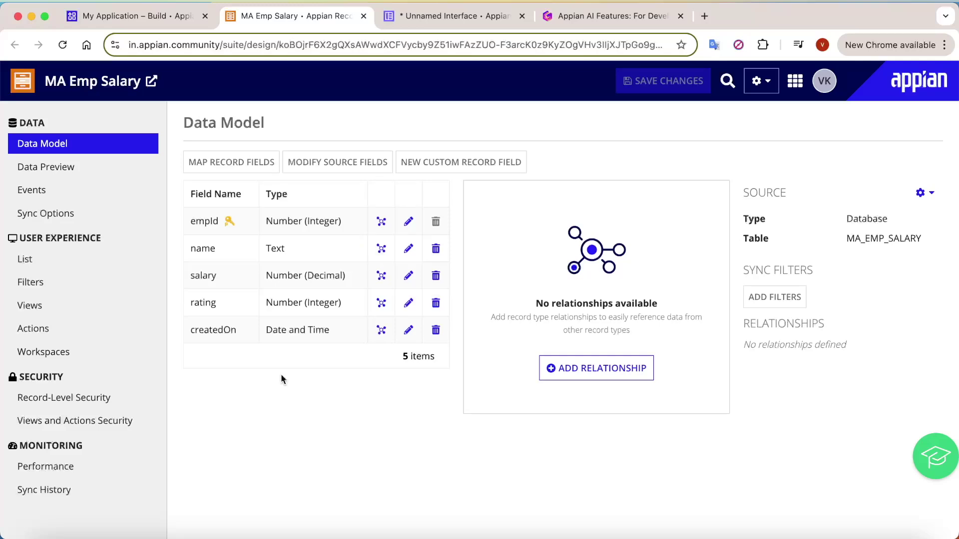
- Open the record list of the MA Emp Salary record type and check it for existing records
{"action": "left_click", "coordinate": [152, 81]}
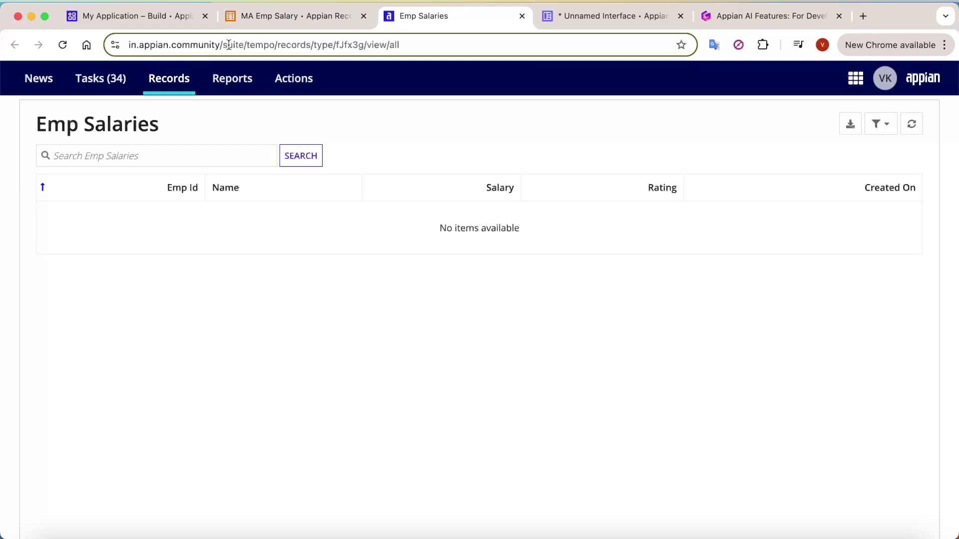
{"action": "left_click", "coordinate": [864, 81]}
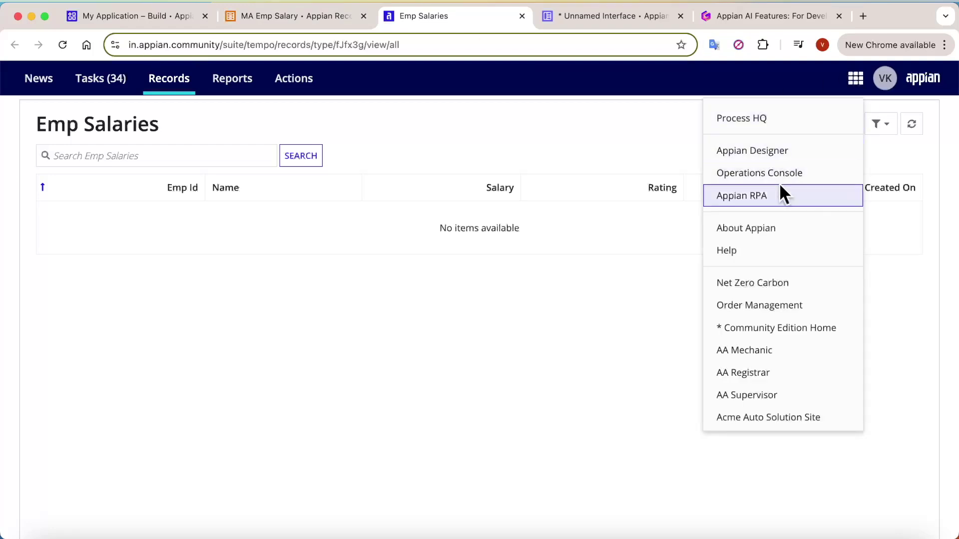
{"action": "left_click", "coordinate": [412, 408]}
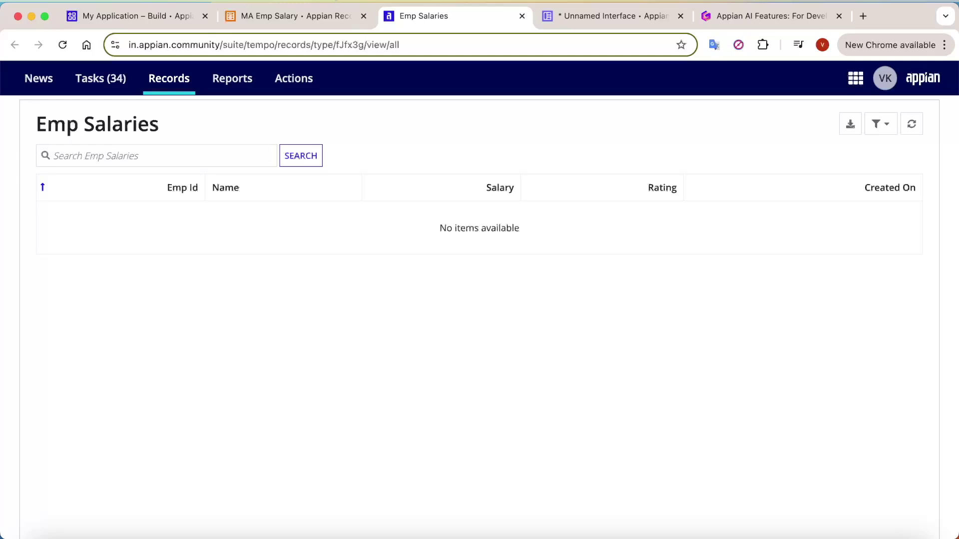
- Return to the MA Emp Salary record type and open its Data Preview
{"action": "left_click", "coordinate": [304, 19]}
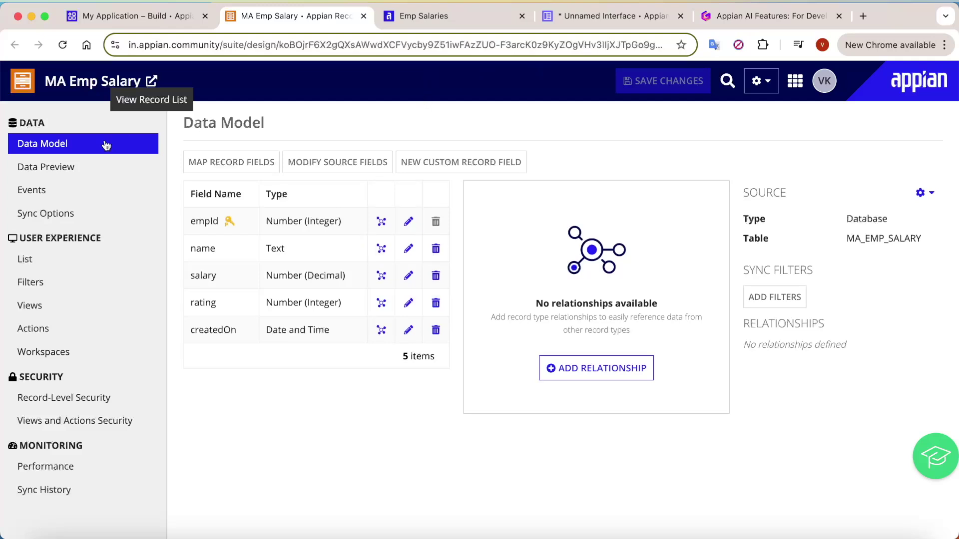
{"action": "left_click", "coordinate": [70, 169]}
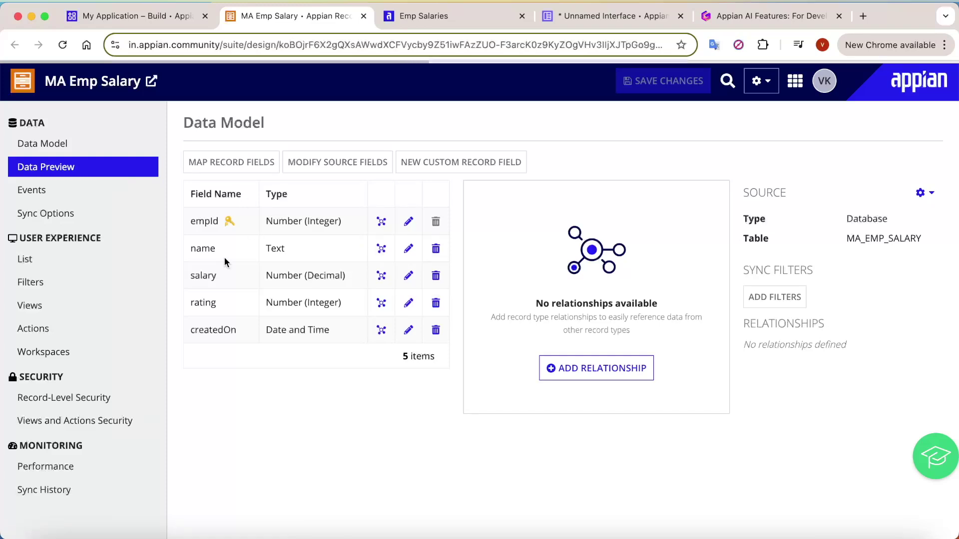
{"action": "left_click", "coordinate": [757, 15]}
{"action": "left_click_drag", "start_coordinate": [60, 281], "coordinate": [279, 283]}
{"action": "left_click", "coordinate": [358, 283]}
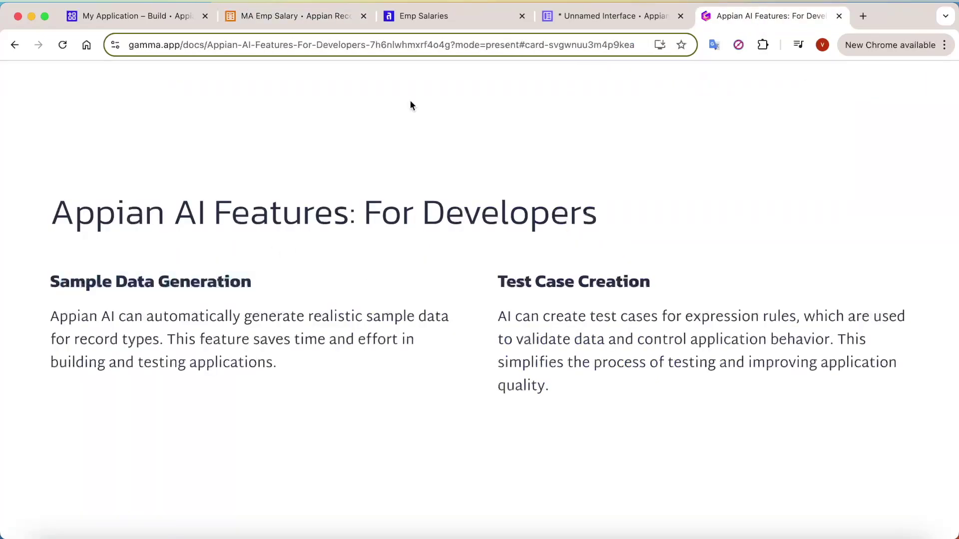
{"action": "left_click", "coordinate": [280, 16]}
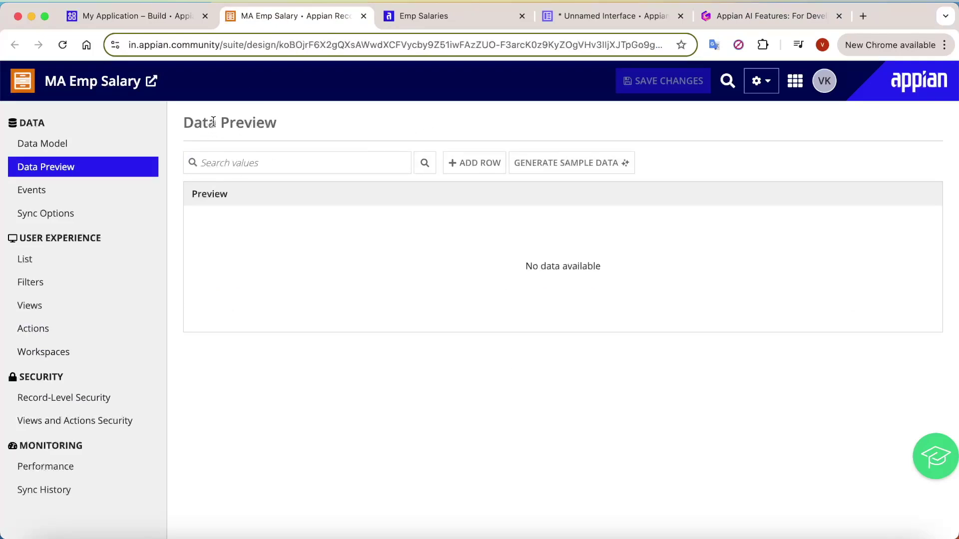
{"action": "left_click", "coordinate": [480, 163]}
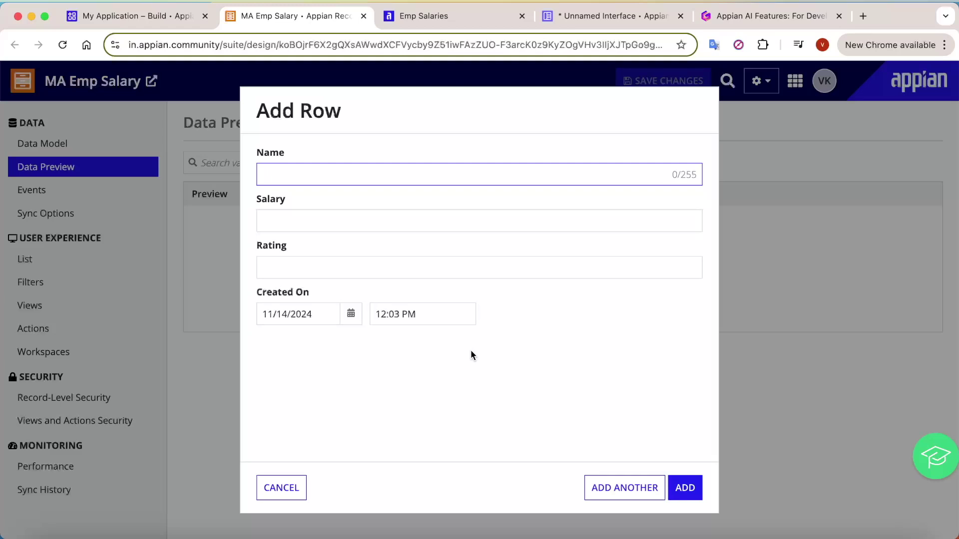
{"action": "left_click", "coordinate": [301, 218]}
{"action": "left_click", "coordinate": [300, 260]}
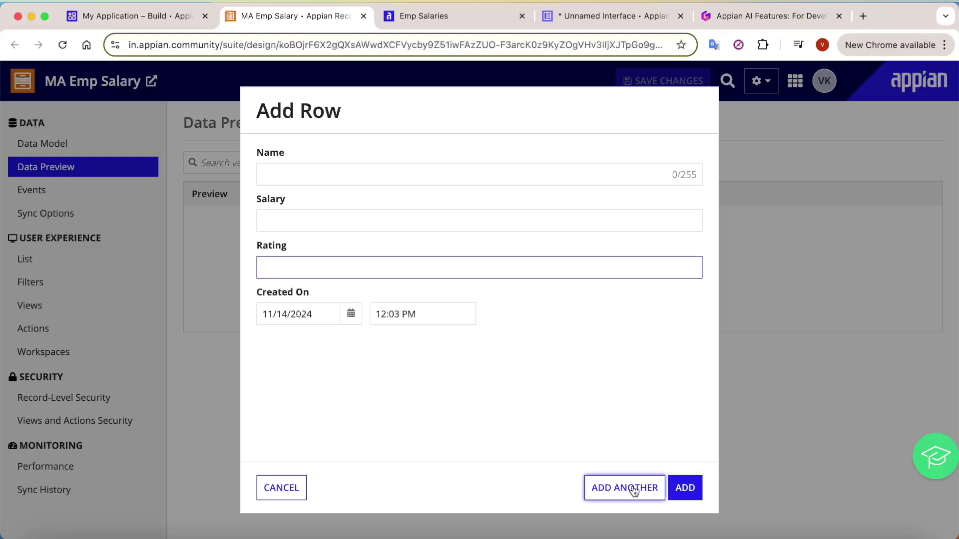
{"action": "left_click", "coordinate": [273, 471]}
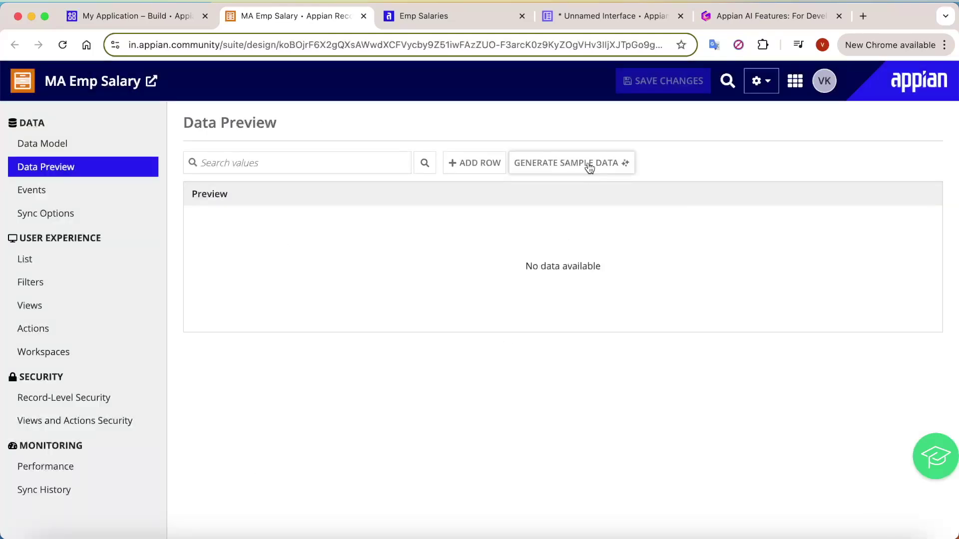
- Generate AI sample data for the MA Emp Salary record type
{"action": "scroll", "coordinate": [589, 165], "scroll_direction": "up", "scroll_amount": 5}
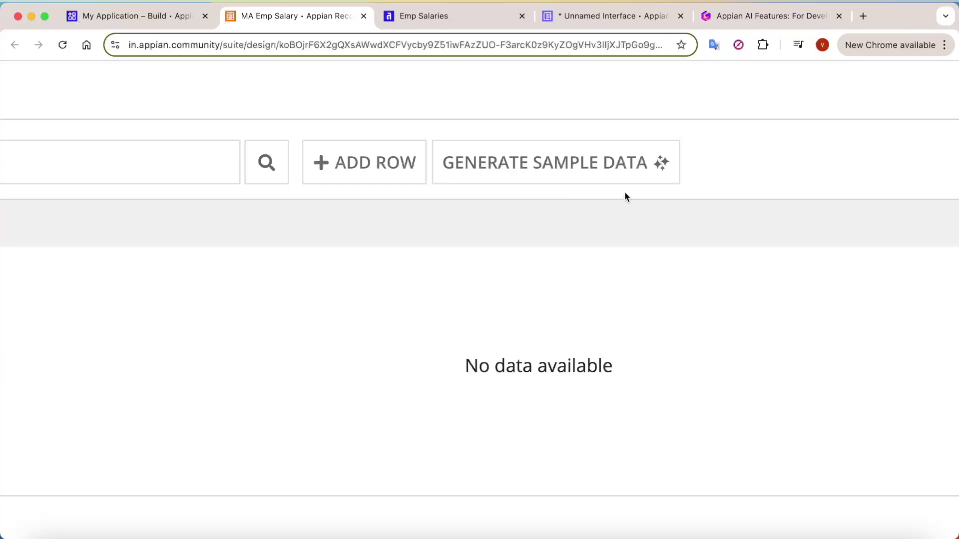
{"action": "scroll", "coordinate": [626, 196], "scroll_direction": "down", "scroll_amount": 5}
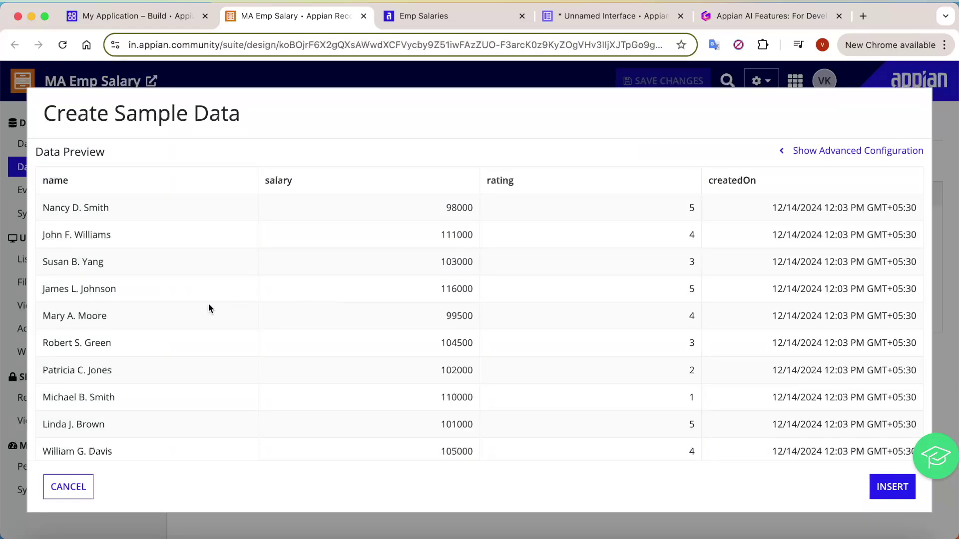
- Examine the generated name, salary, rating and createdOn values in the sample data preview
{"action": "scroll", "coordinate": [207, 306], "scroll_direction": "down", "scroll_amount": 3}
{"action": "scroll", "coordinate": [104, 208], "scroll_direction": "up", "scroll_amount": 3}
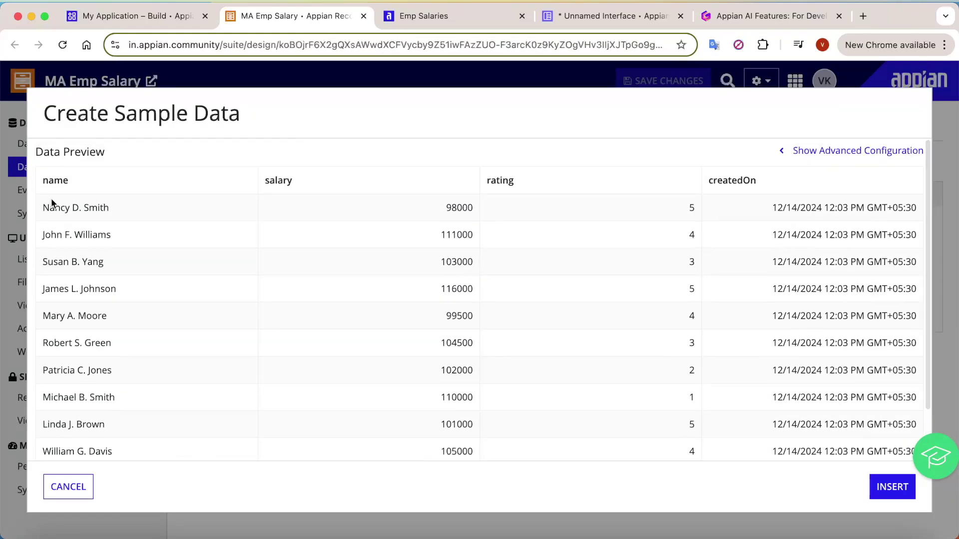
{"action": "left_click_drag", "start_coordinate": [438, 207], "coordinate": [483, 207]}
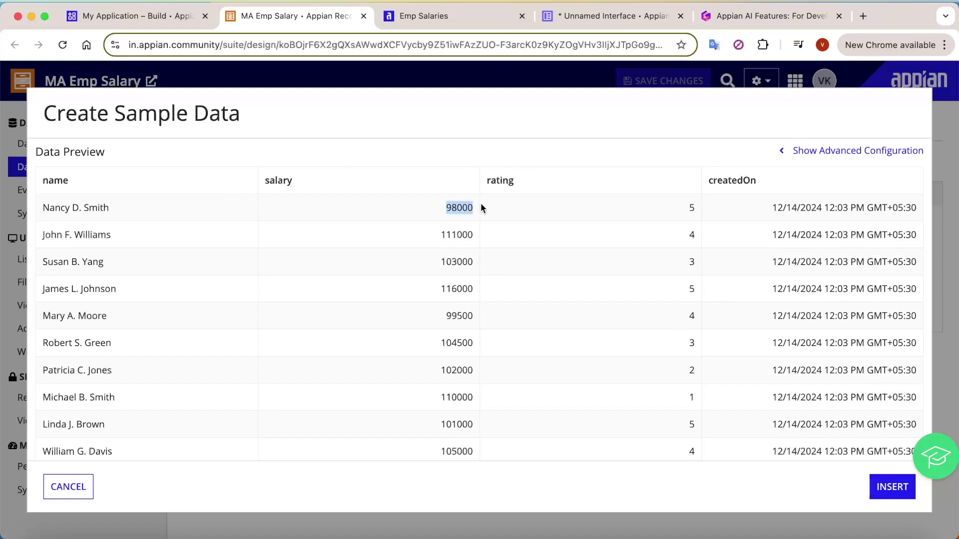
{"action": "left_click_drag", "start_coordinate": [439, 235], "coordinate": [483, 239]}
{"action": "left_click", "coordinate": [470, 289]}
{"action": "scroll", "coordinate": [449, 399], "scroll_direction": "down", "scroll_amount": 2}
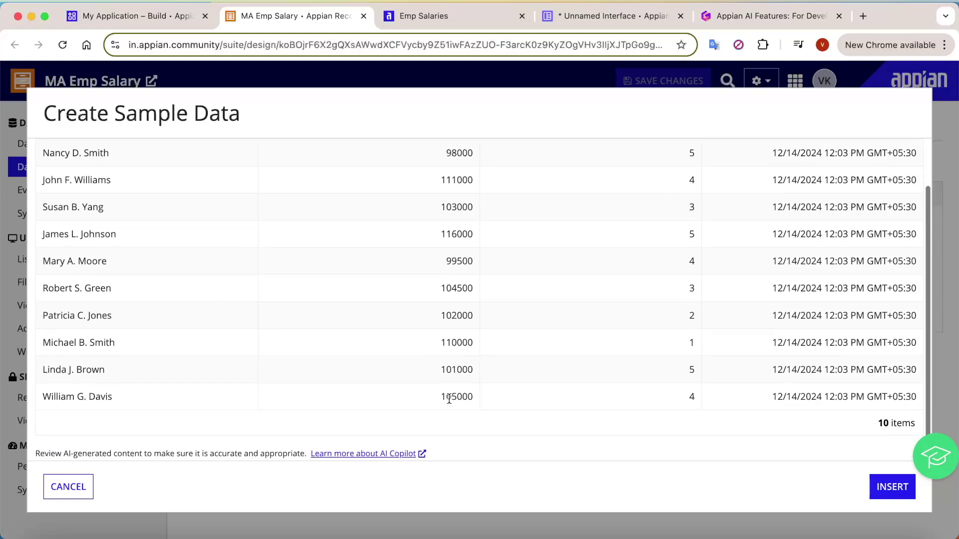
{"action": "scroll", "coordinate": [449, 399], "scroll_direction": "up", "scroll_amount": 2}
{"action": "left_click_drag", "start_coordinate": [485, 181], "coordinate": [514, 182]}
{"action": "left_click", "coordinate": [672, 219]}
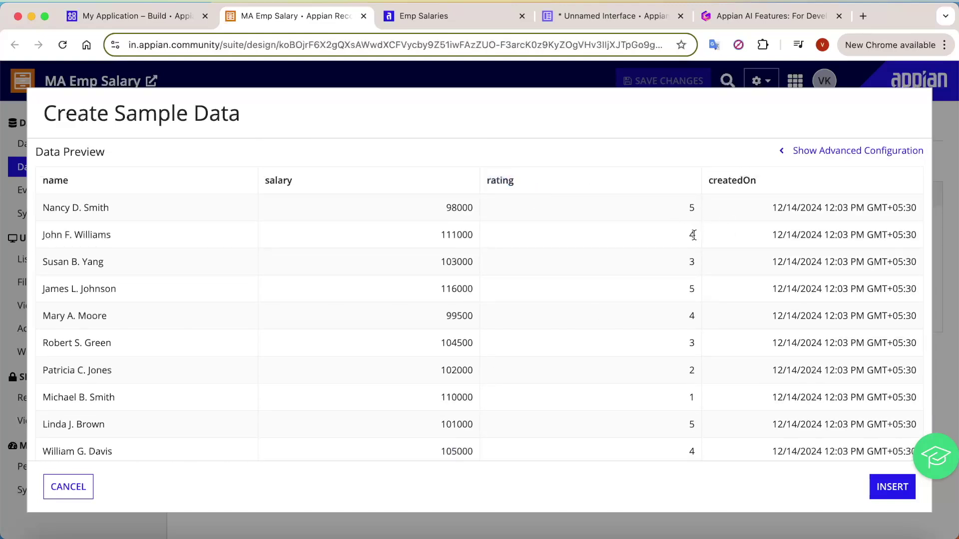
{"action": "scroll", "coordinate": [678, 380], "scroll_direction": "down", "scroll_amount": 2}
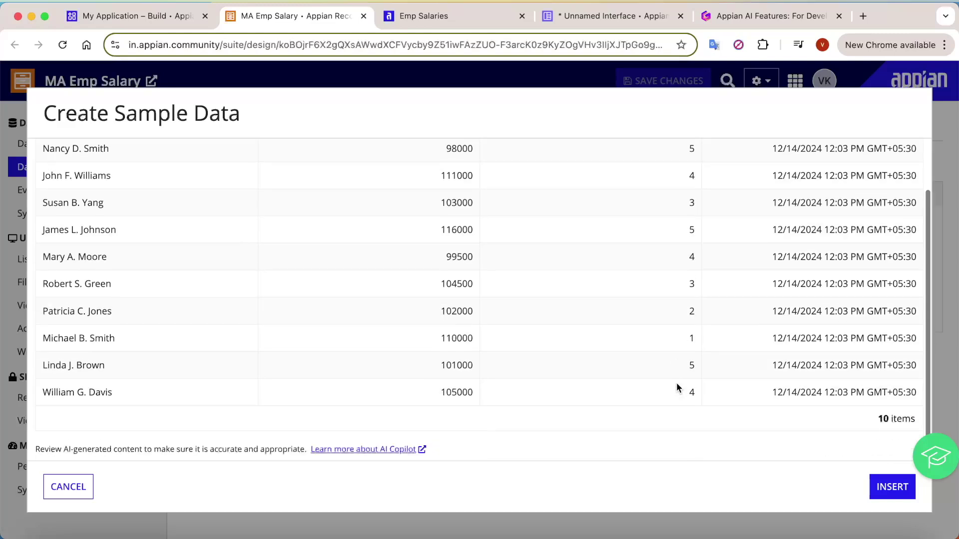
{"action": "scroll", "coordinate": [713, 355], "scroll_direction": "up", "scroll_amount": 2}
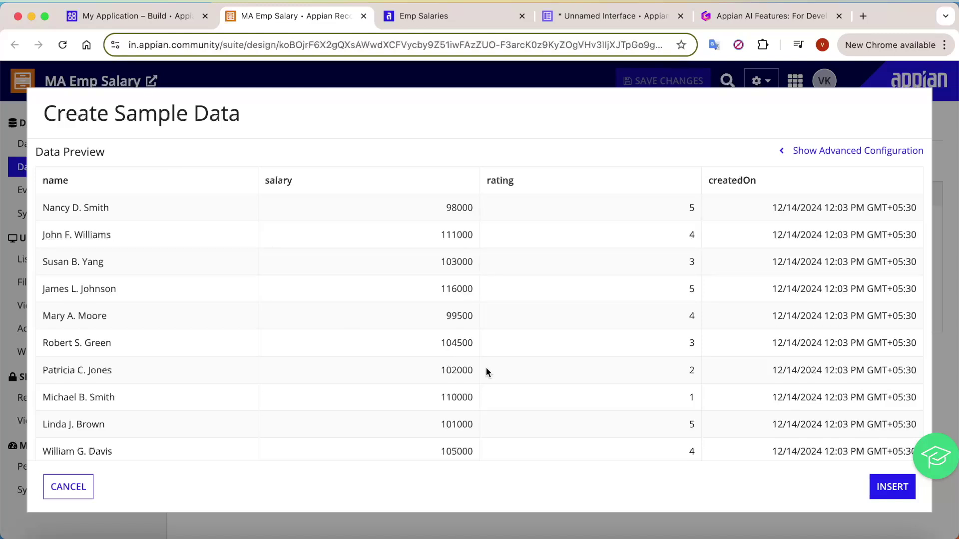
- Show the advanced configuration of the sample data and set the number of records to generate to 25
{"action": "left_click", "coordinate": [879, 155]}
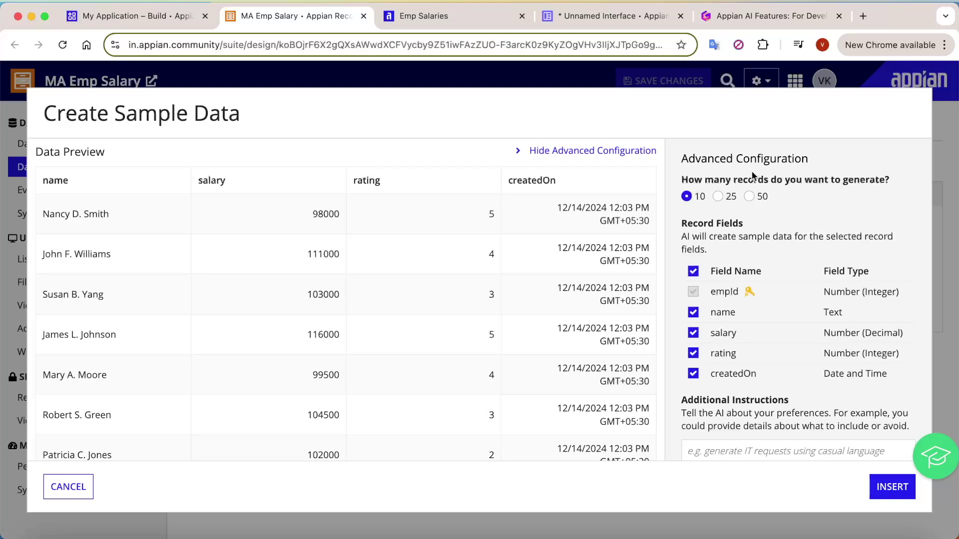
{"action": "left_click", "coordinate": [687, 196]}
{"action": "left_click", "coordinate": [717, 196]}
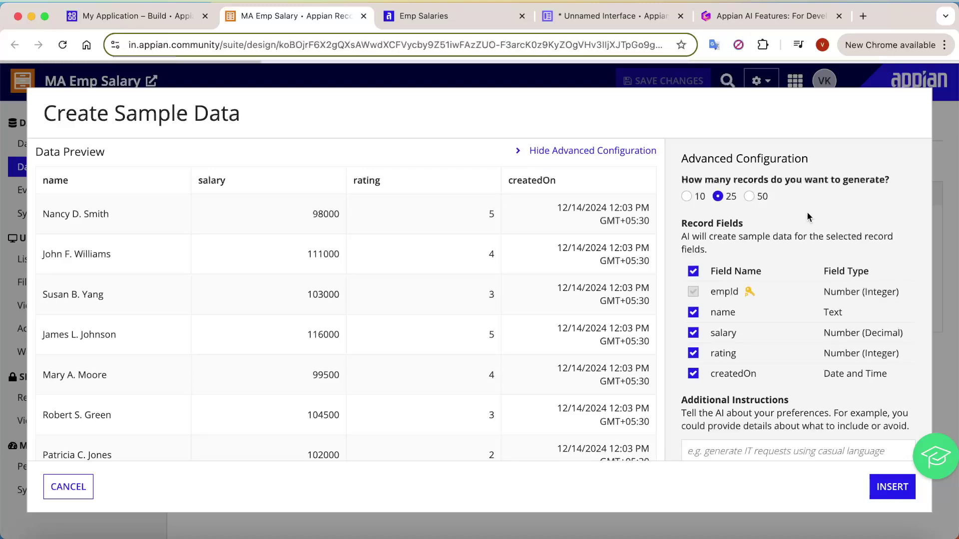
- Examine the record fields, field types and Additional Instructions option in the advanced configuration of the sample data
{"action": "scroll", "coordinate": [518, 335], "scroll_direction": "down", "scroll_amount": 2}
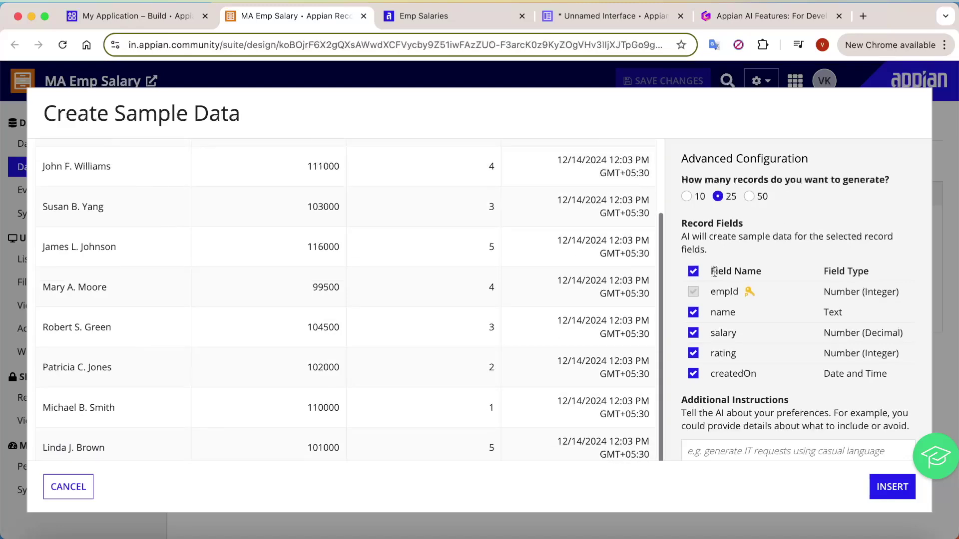
{"action": "scroll", "coordinate": [820, 338], "scroll_direction": "down", "scroll_amount": 3}
{"action": "scroll", "coordinate": [821, 341], "scroll_direction": "down", "scroll_amount": 2}
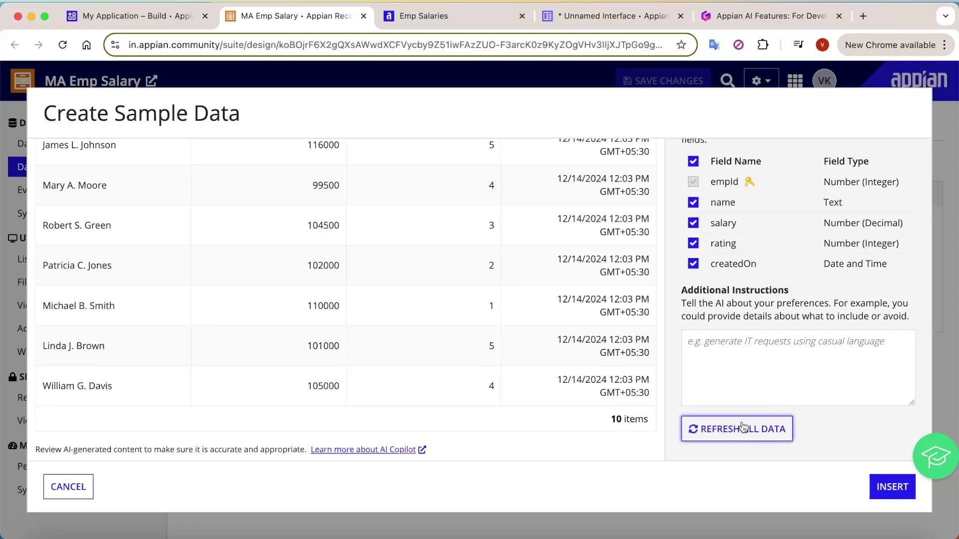
{"action": "scroll", "coordinate": [744, 221], "scroll_direction": "up", "scroll_amount": 3}
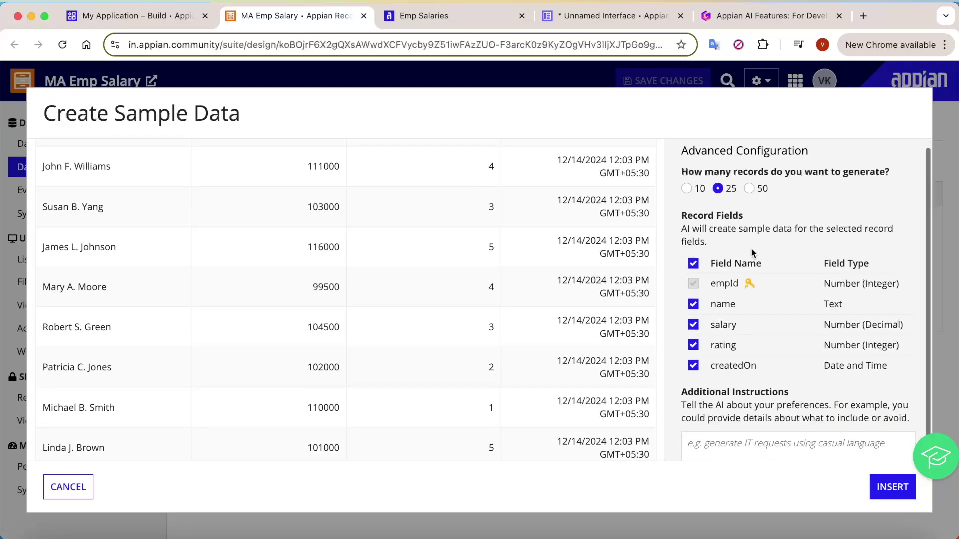
{"action": "scroll", "coordinate": [751, 248], "scroll_direction": "down", "scroll_amount": 2}
{"action": "scroll", "coordinate": [777, 324], "scroll_direction": "up", "scroll_amount": 3}
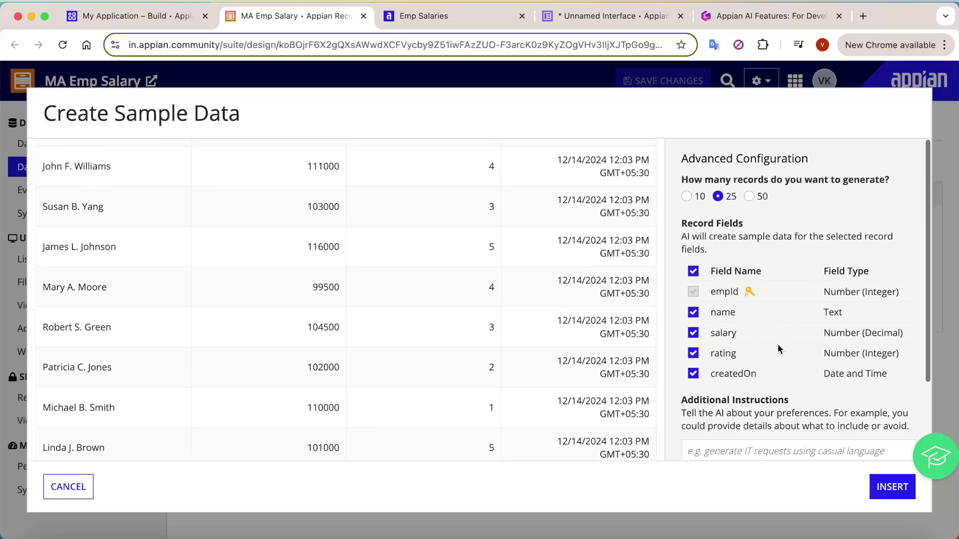
{"action": "scroll", "coordinate": [769, 327], "scroll_direction": "down", "scroll_amount": 3}
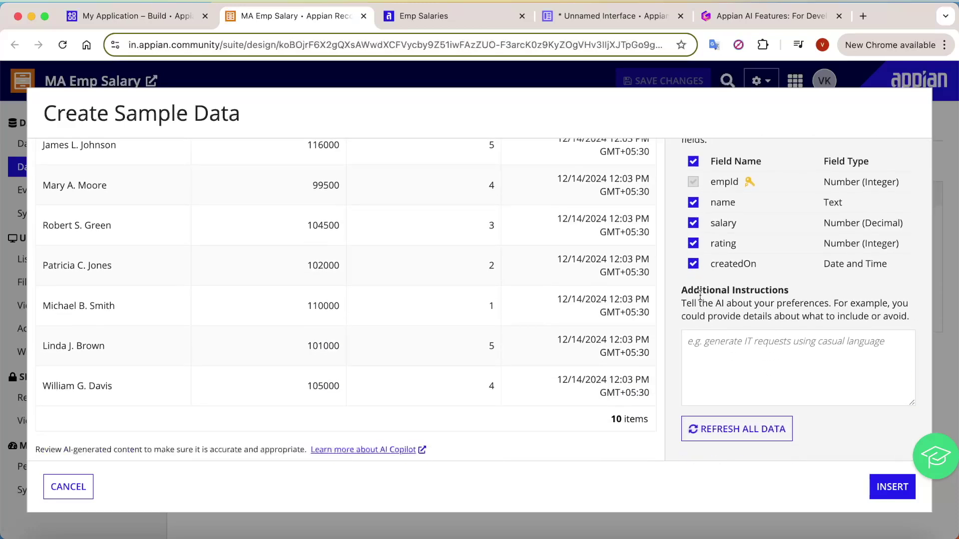
{"action": "left_click_drag", "start_coordinate": [701, 296], "coordinate": [794, 300]}
- Enter the additional instruction "all salary in the range of 50000 to 90000" and regenerate all the sample data
{"action": "left_click", "coordinate": [796, 343]}
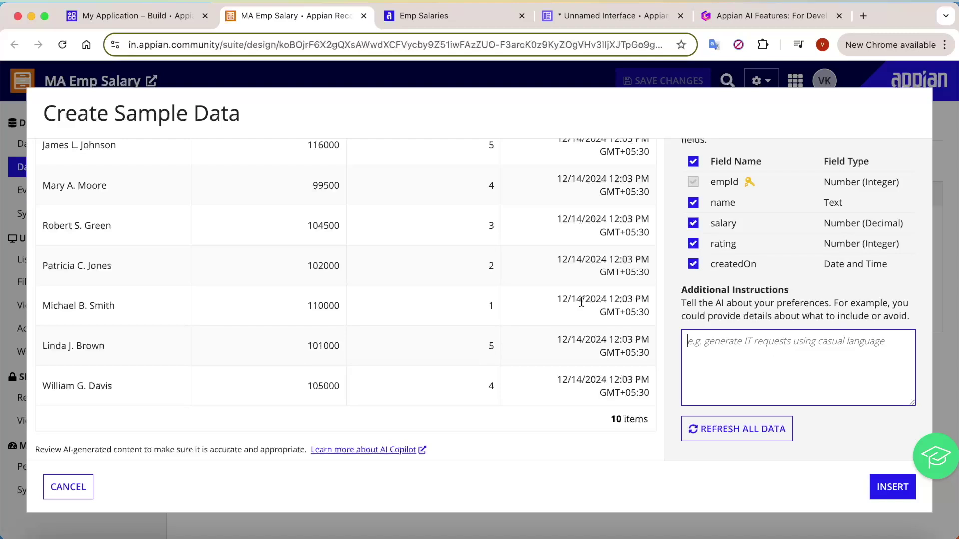
{"action": "scroll", "coordinate": [580, 294], "scroll_direction": "up", "scroll_amount": 5}
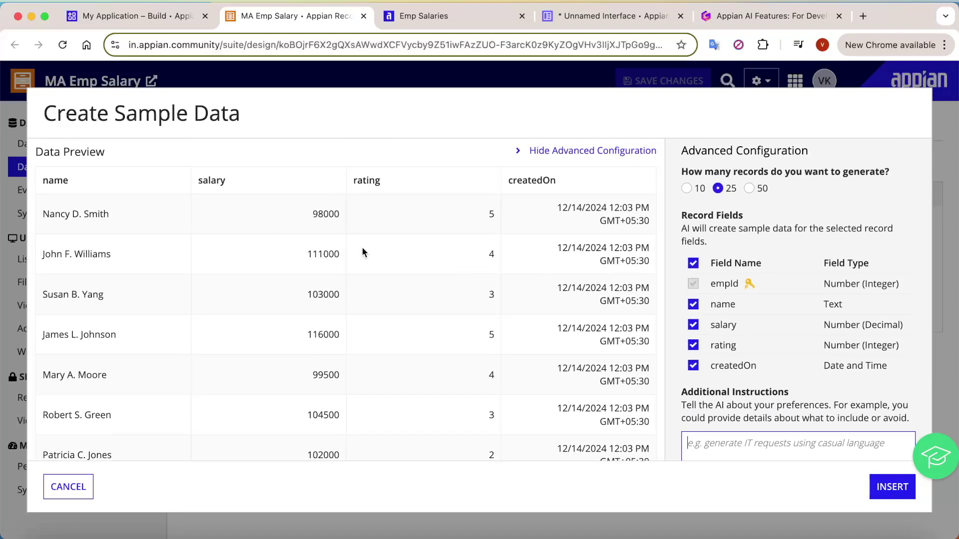
{"action": "scroll", "coordinate": [499, 325], "scroll_direction": "down", "scroll_amount": 2}
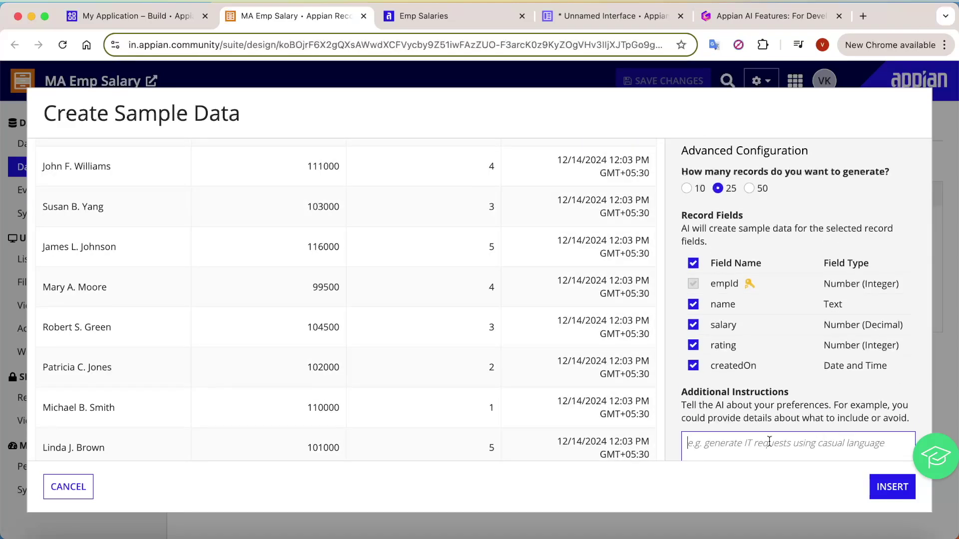
{"action": "scroll", "coordinate": [769, 441], "scroll_direction": "down", "scroll_amount": 2}
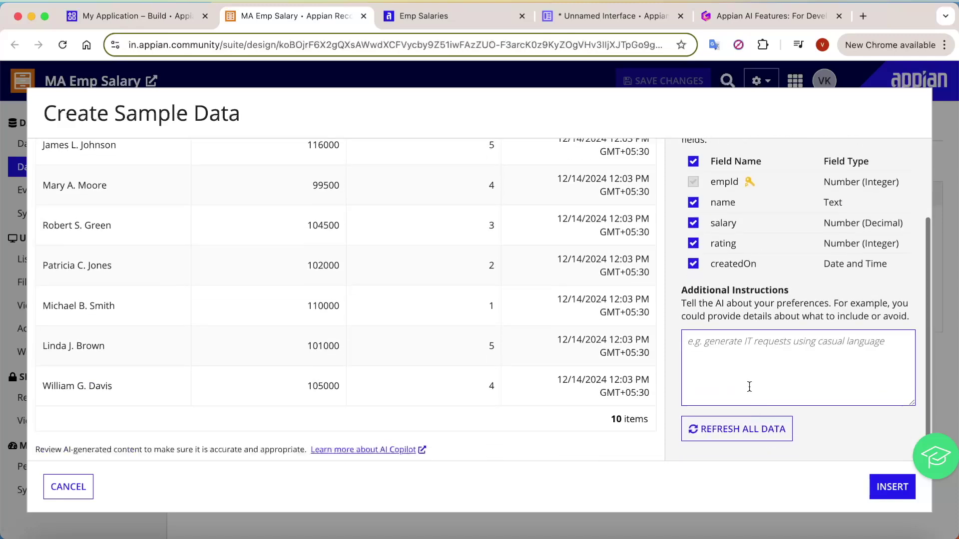
{"action": "type", "text": "all salary"}
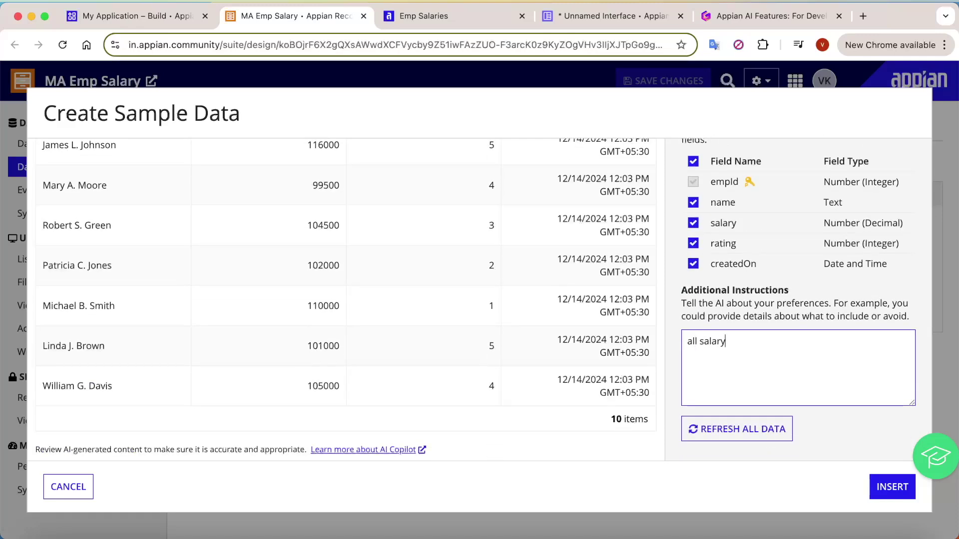
{"action": "type", "text": " in the range of 50000"}
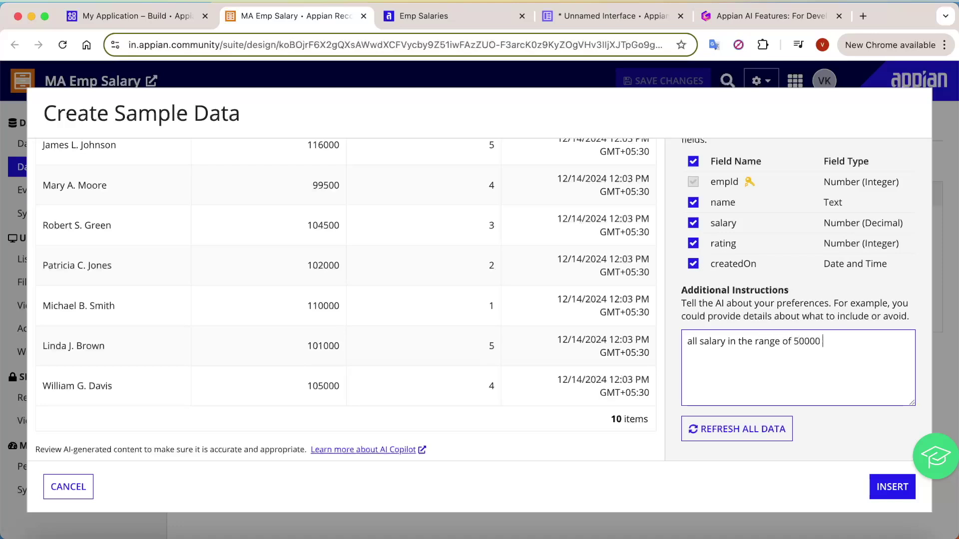
{"action": "type", "text": " to 9000"}
{"action": "left_click", "coordinate": [734, 438]}
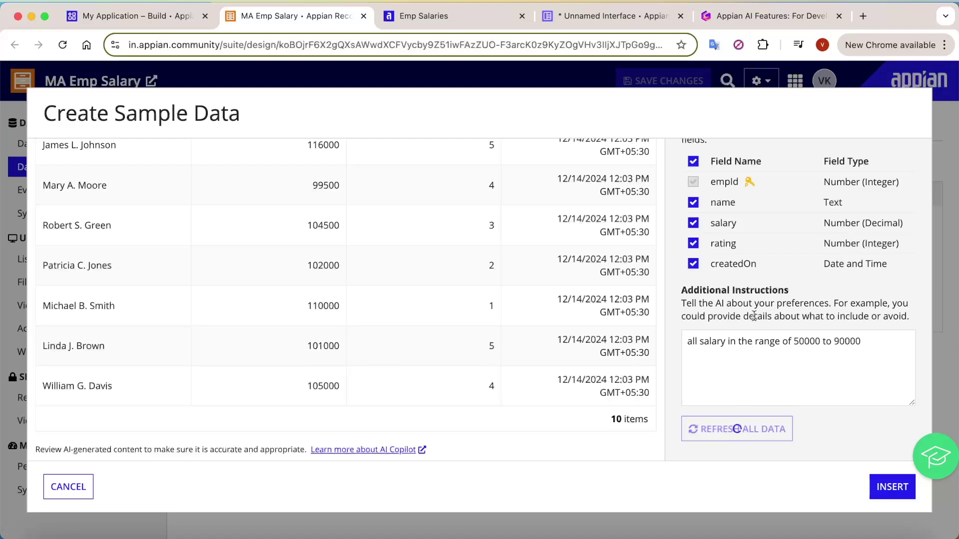
- Check the salary values on the first page of the regenerated sample data against the requested range
{"action": "scroll", "coordinate": [769, 379], "scroll_direction": "up", "scroll_amount": 1}
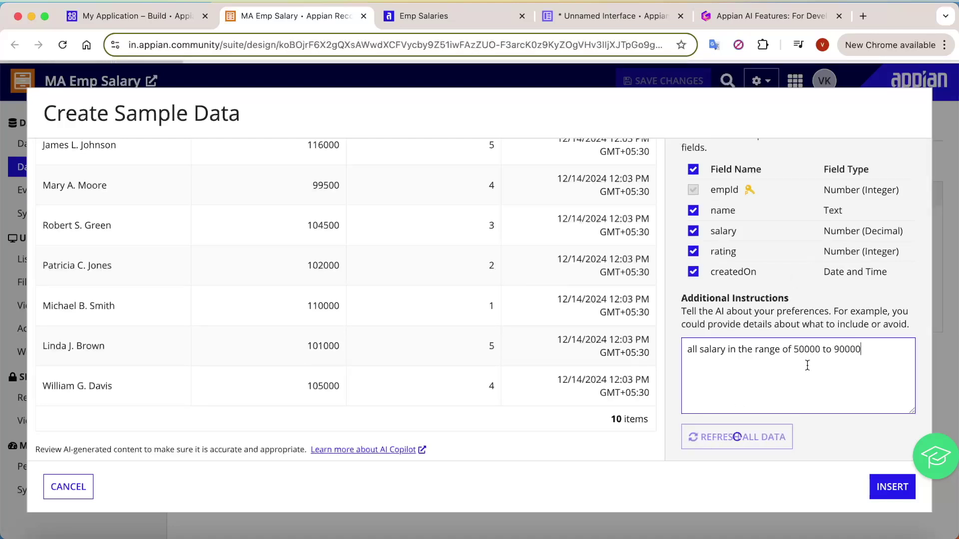
{"action": "scroll", "coordinate": [807, 368], "scroll_direction": "up", "scroll_amount": 4}
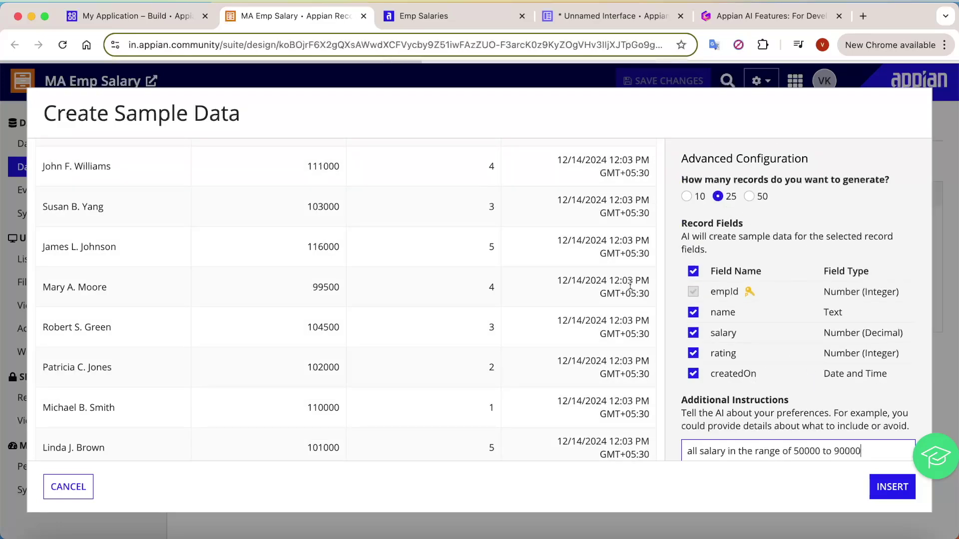
{"action": "scroll", "coordinate": [749, 250], "scroll_direction": "down", "scroll_amount": 1}
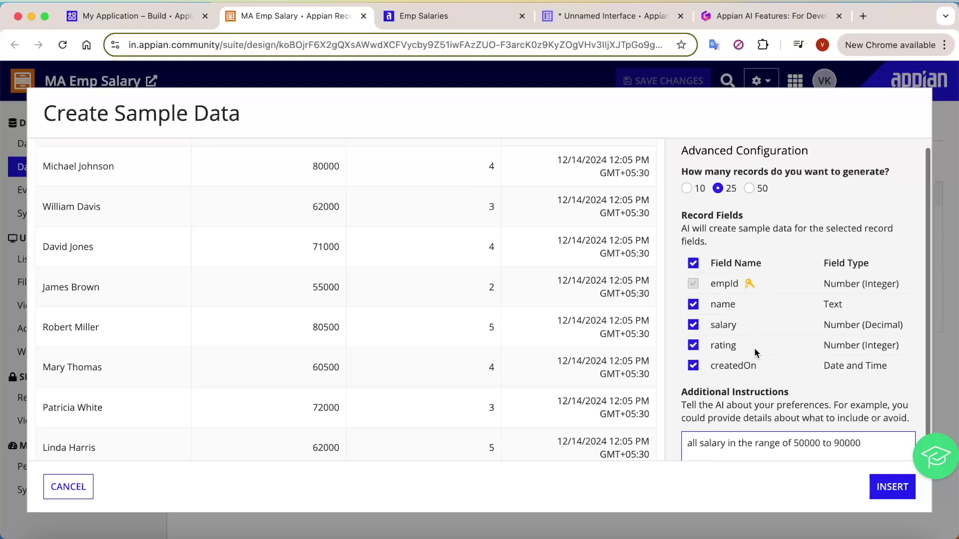
{"action": "scroll", "coordinate": [820, 350], "scroll_direction": "down", "scroll_amount": 3}
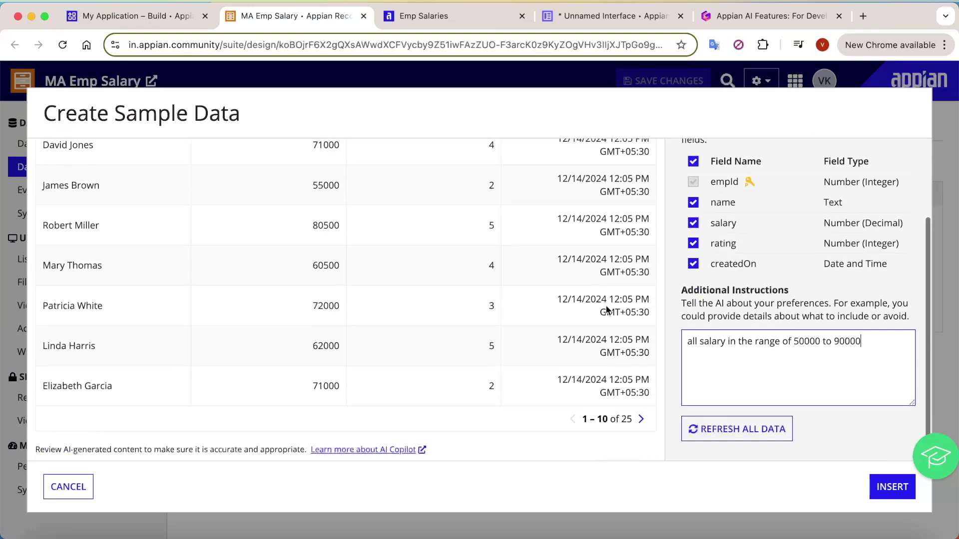
{"action": "scroll", "coordinate": [392, 269], "scroll_direction": "up", "scroll_amount": 1}
{"action": "scroll", "coordinate": [393, 270], "scroll_direction": "up", "scroll_amount": 3}
{"action": "scroll", "coordinate": [393, 270], "scroll_direction": "up", "scroll_amount": 1}
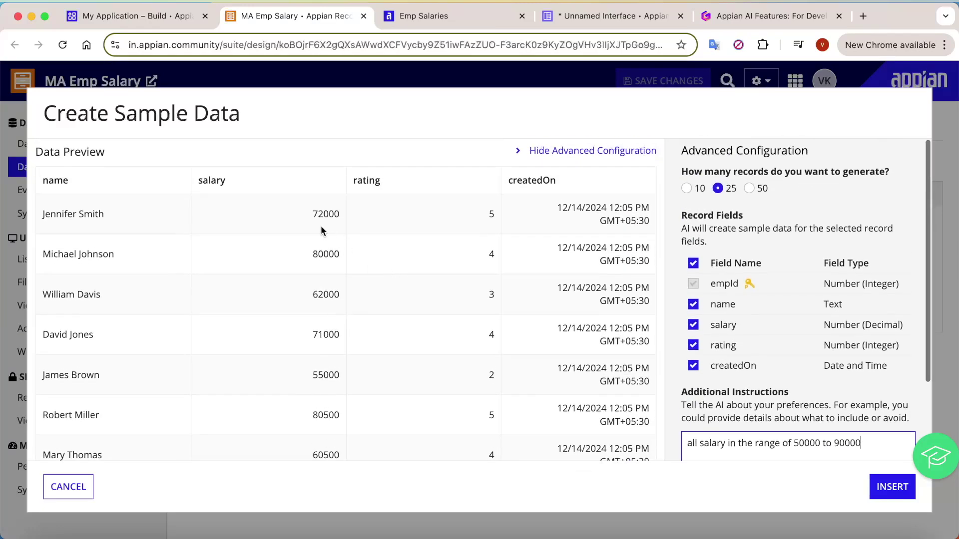
{"action": "left_click", "coordinate": [289, 254]}
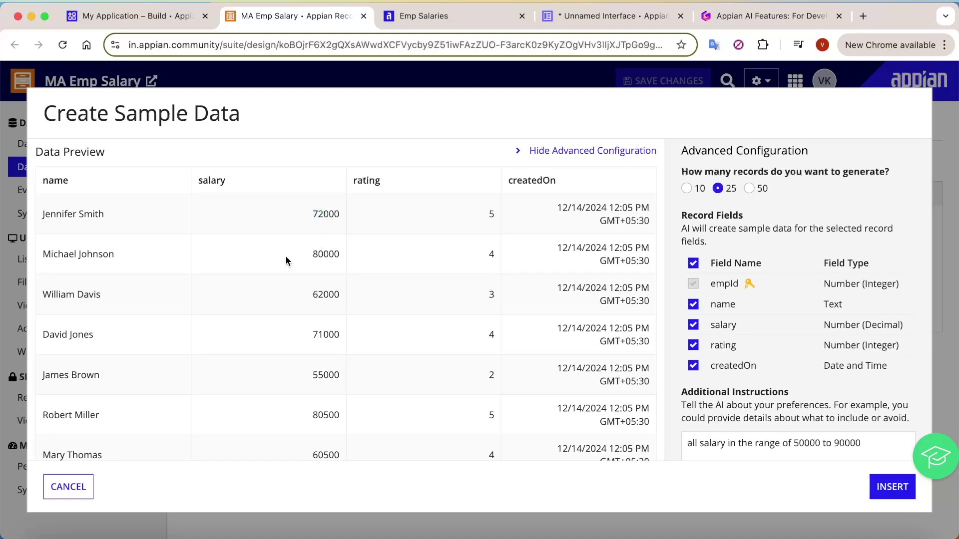
{"action": "scroll", "coordinate": [302, 358], "scroll_direction": "down", "scroll_amount": 2}
{"action": "scroll", "coordinate": [317, 400], "scroll_direction": "down", "scroll_amount": 3}
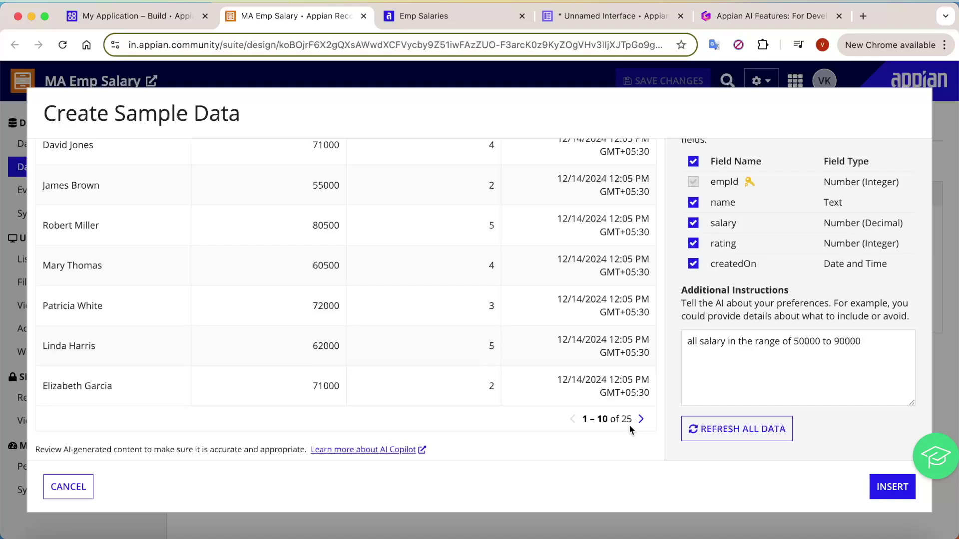
- Go to records 11–20 of the sample data preview and examine their salary values
{"action": "left_click", "coordinate": [641, 420]}
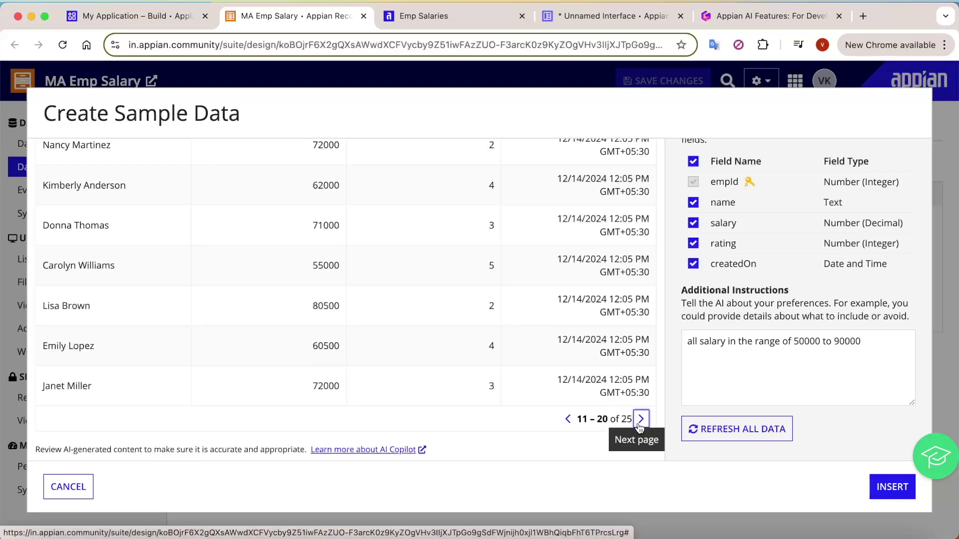
{"action": "scroll", "coordinate": [612, 344], "scroll_direction": "up", "scroll_amount": 2}
{"action": "scroll", "coordinate": [782, 275], "scroll_direction": "up", "scroll_amount": 1}
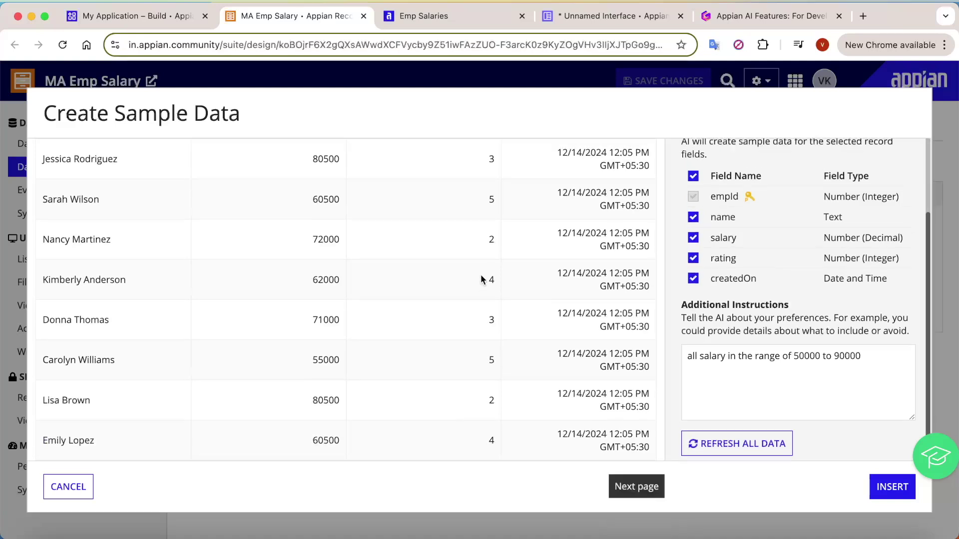
{"action": "scroll", "coordinate": [483, 280], "scroll_direction": "up", "scroll_amount": 3}
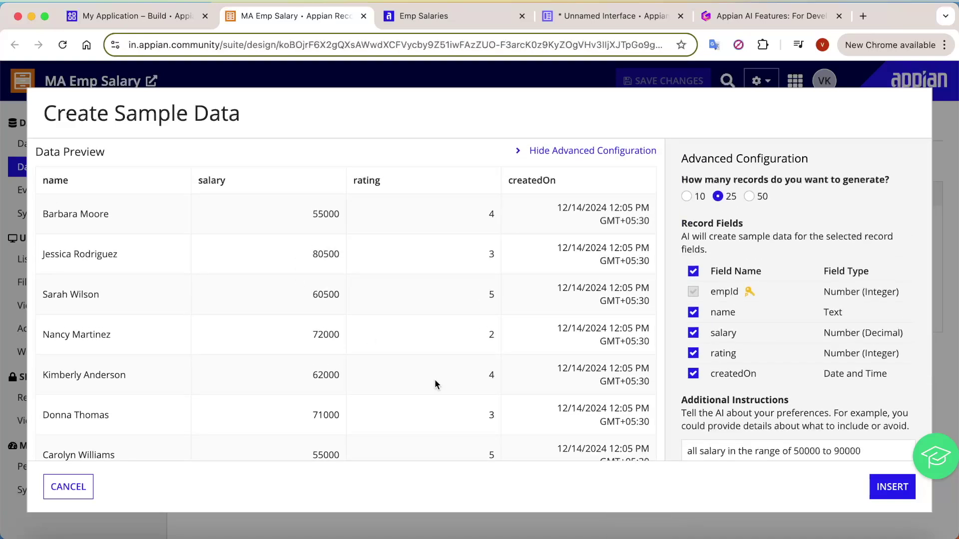
- Insert the generated sample data into the MA Emp Salary record type and reload the record type page
{"action": "scroll", "coordinate": [853, 323], "scroll_direction": "down", "scroll_amount": 1}
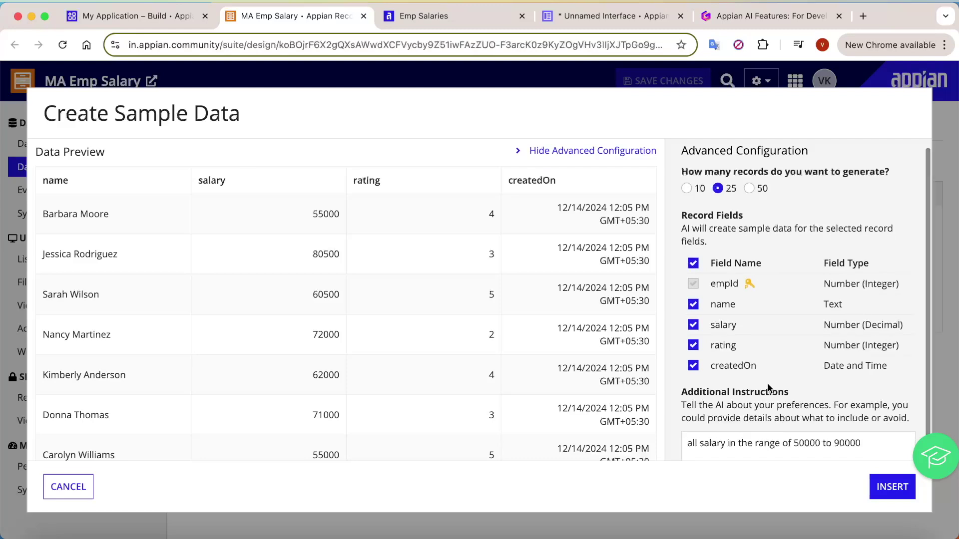
{"action": "triple_click", "coordinate": [785, 445]}
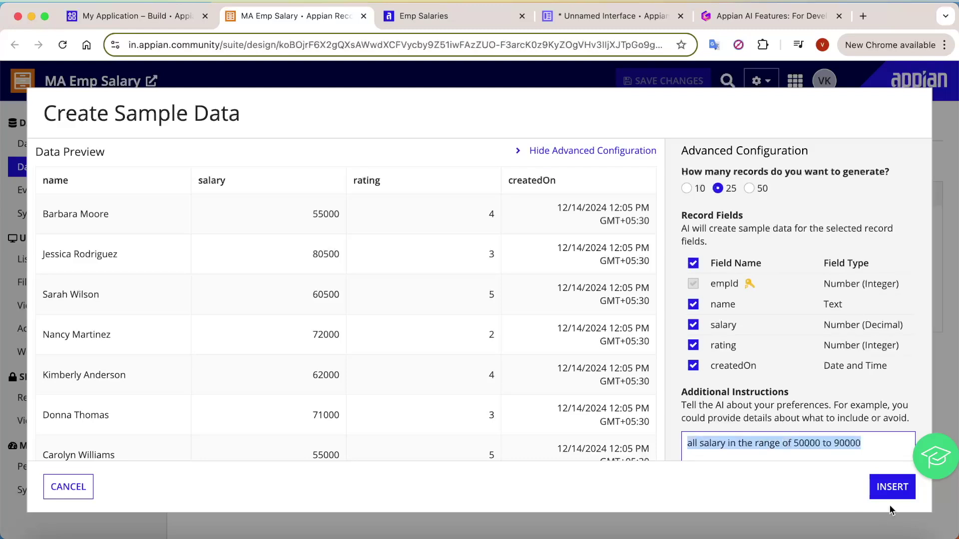
{"action": "left_click", "coordinate": [893, 487]}
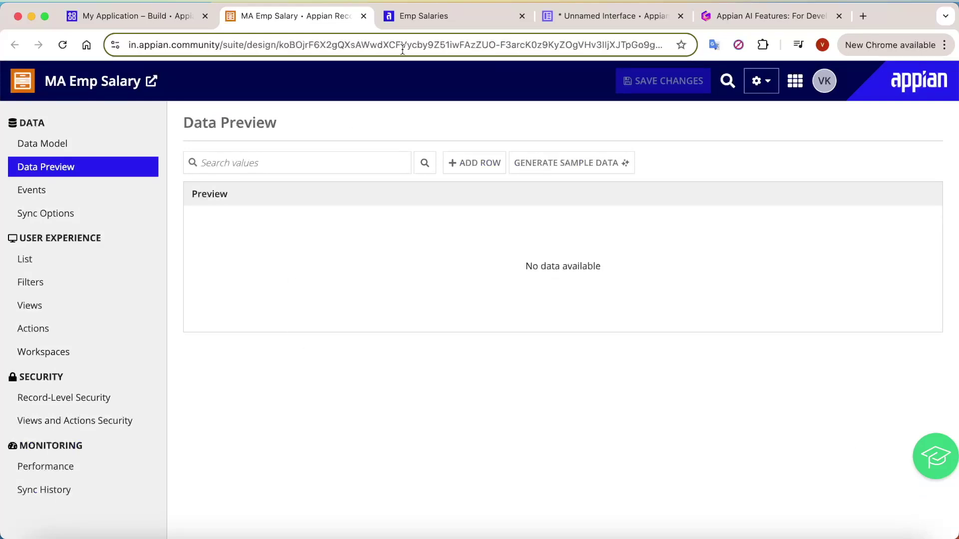
{"action": "left_click", "coordinate": [62, 44]}
- Switch to the Emp Salaries record list, reload it and look through the inserted employee records
{"action": "left_click", "coordinate": [442, 16]}
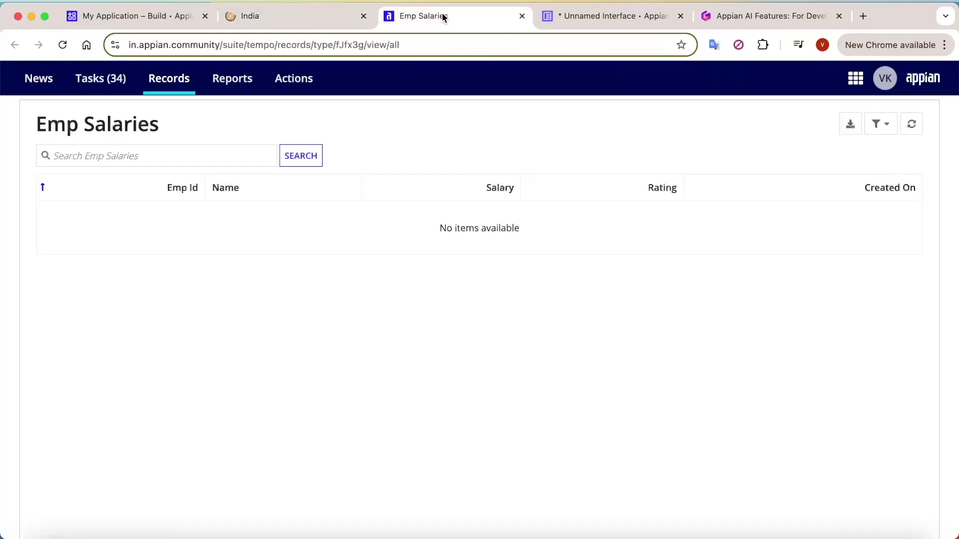
{"action": "left_click", "coordinate": [62, 45]}
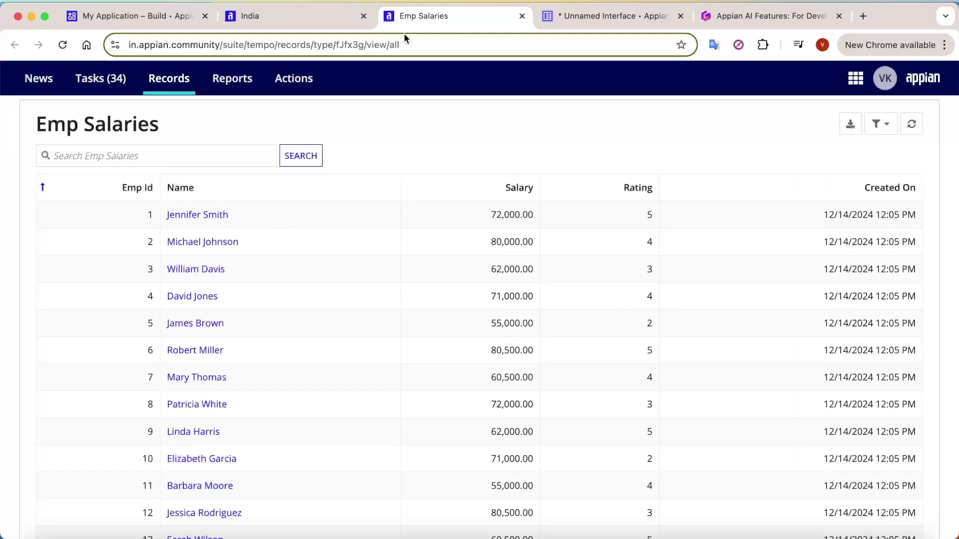
{"action": "scroll", "coordinate": [351, 346], "scroll_direction": "down", "scroll_amount": 10}
{"action": "scroll", "coordinate": [388, 326], "scroll_direction": "up", "scroll_amount": 10}
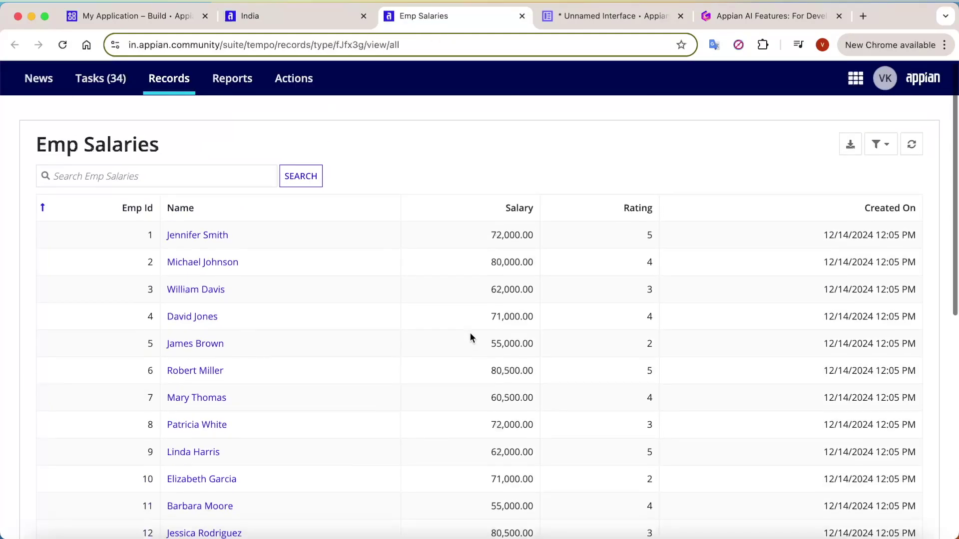
{"action": "scroll", "coordinate": [580, 368], "scroll_direction": "down", "scroll_amount": 10}
{"action": "scroll", "coordinate": [579, 375], "scroll_direction": "up", "scroll_amount": 10}
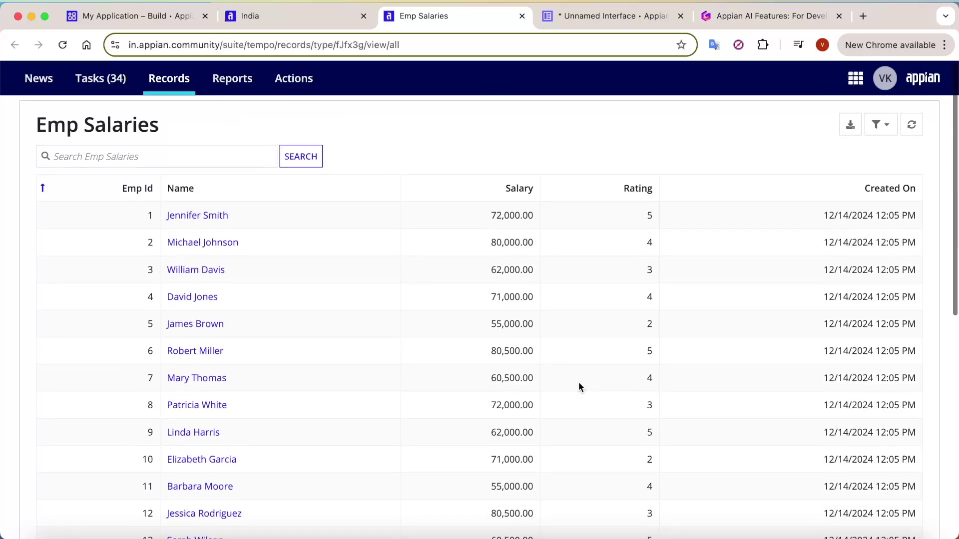
- In the unnamed interface, set the read-only grid's data source to the MA Emp Salary record type and clear the component search
{"action": "left_click", "coordinate": [617, 16]}
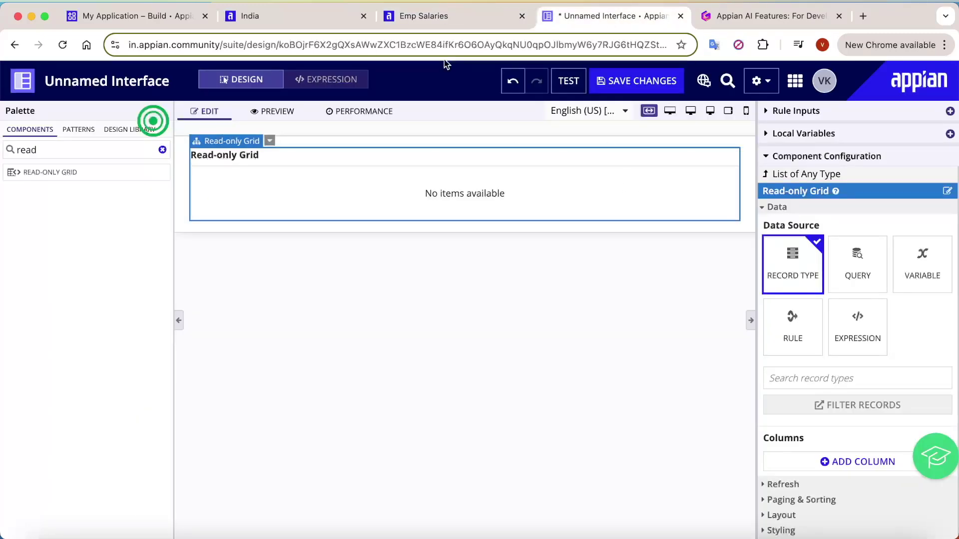
{"action": "left_click", "coordinate": [786, 375]}
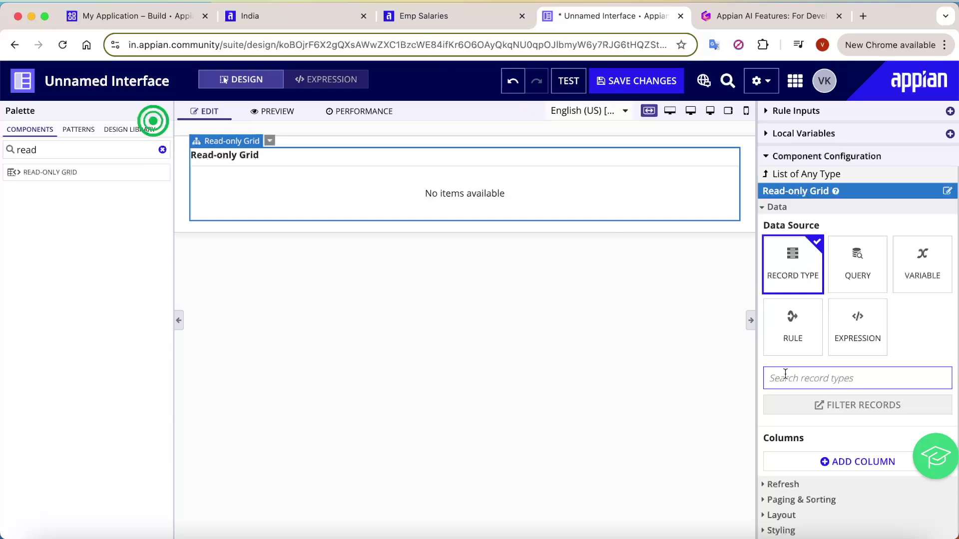
{"action": "type", "text": "ma emp"}
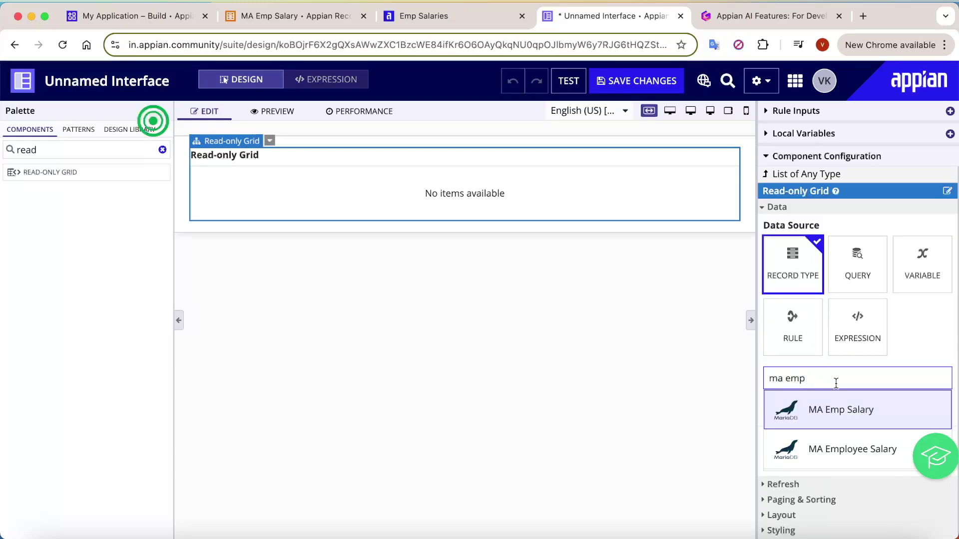
{"action": "left_click", "coordinate": [832, 416]}
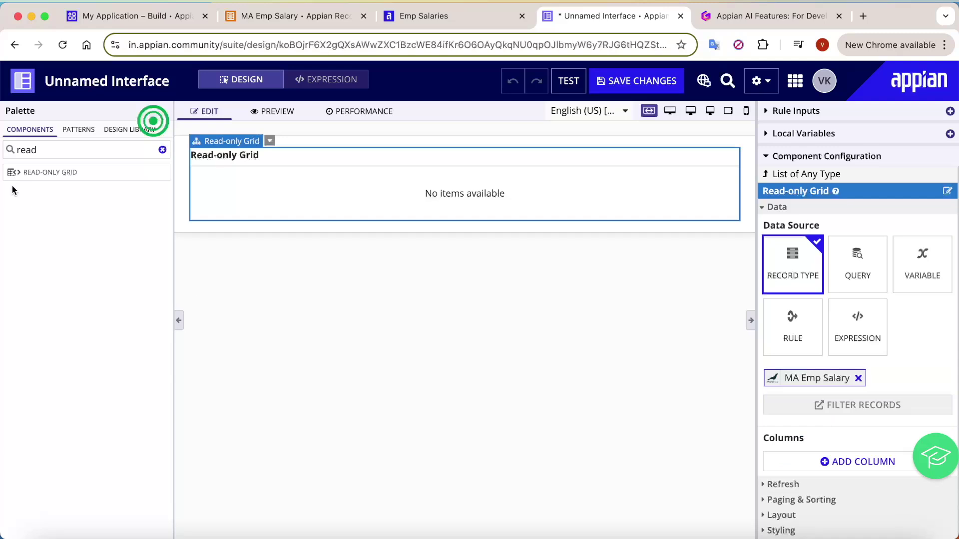
{"action": "left_click", "coordinate": [162, 151]}
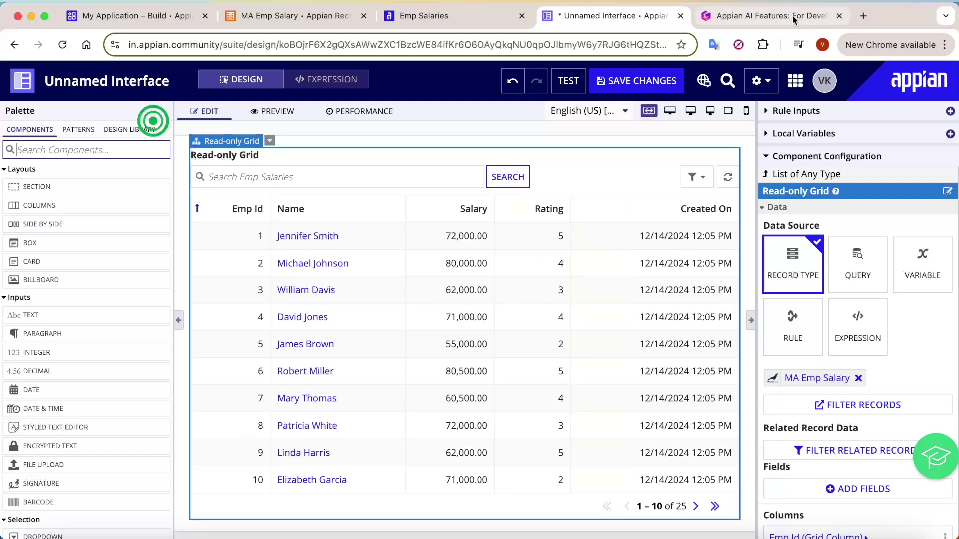
- Switch to the Gamma presentation on Appian AI features for developers to view its Test Case Creation topic
{"action": "left_click", "coordinate": [760, 15]}
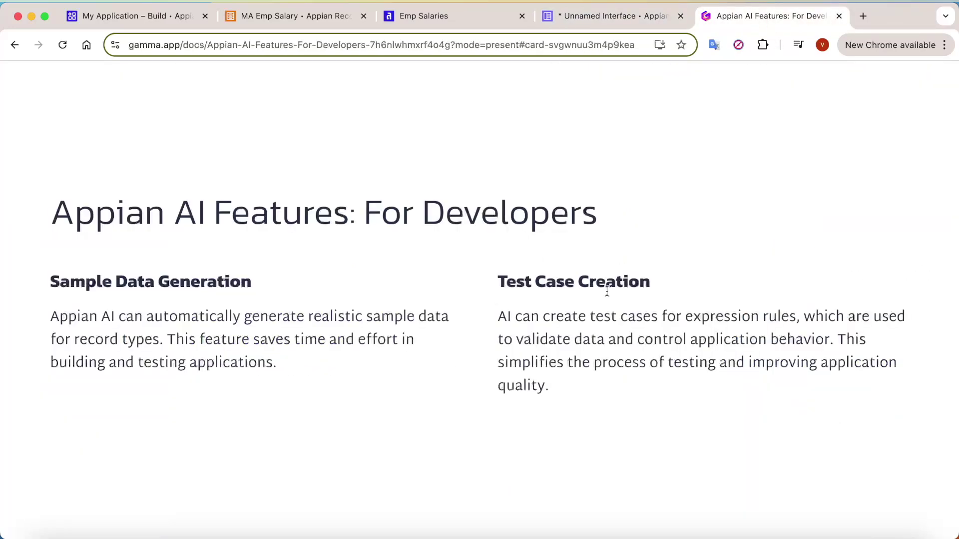
- Highlight the Test Case Creation heading and its description in the presentation while reading them
{"action": "left_click_drag", "start_coordinate": [506, 282], "coordinate": [657, 284]}
{"action": "left_click", "coordinate": [518, 341]}
{"action": "left_click_drag", "start_coordinate": [500, 311], "coordinate": [665, 395]}
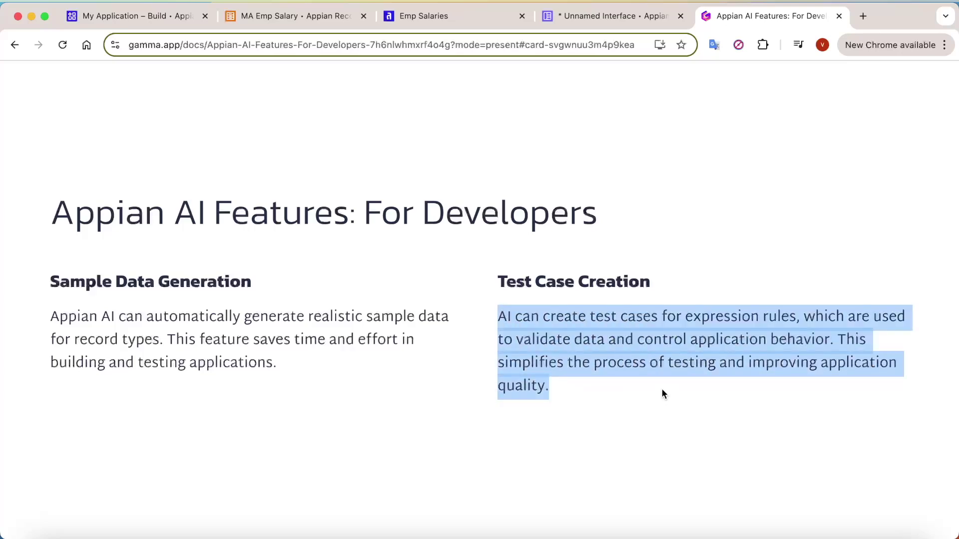
{"action": "left_click", "coordinate": [528, 209]}
- Open the MA_calculateEmpBonus expression rule from My Application in Appian and highlight its opening comment describing the bonus calculation
{"action": "left_click", "coordinate": [116, 17]}
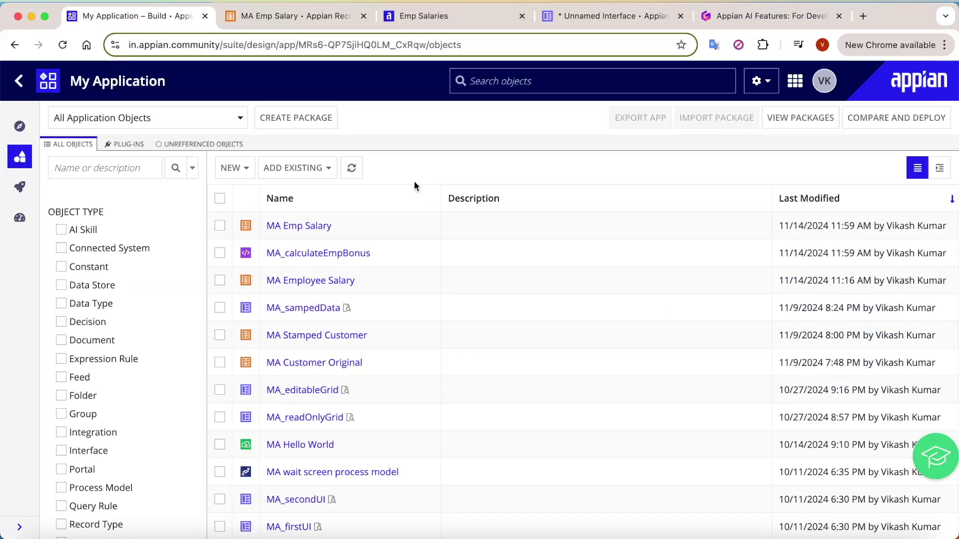
{"action": "left_click", "coordinate": [354, 255]}
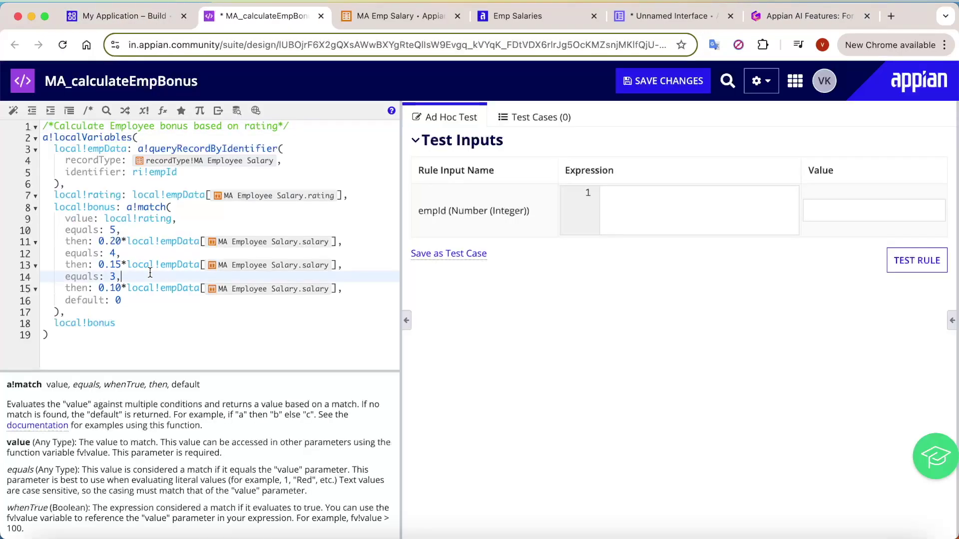
{"action": "left_click_drag", "start_coordinate": [54, 125], "coordinate": [320, 124]}
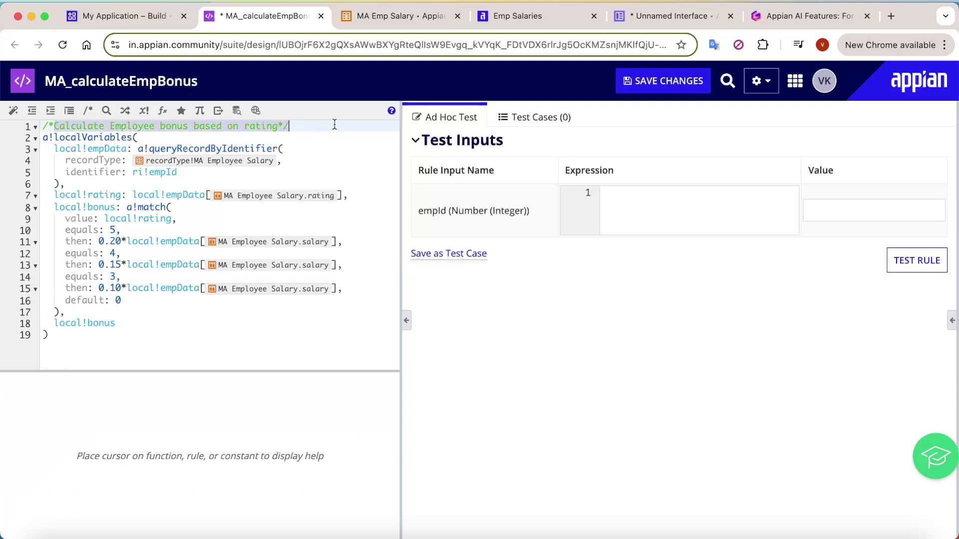
- Switch to the Emp Salaries record list and examine the employees' ratings, highlighting those of the first two records
{"action": "left_click", "coordinate": [517, 20]}
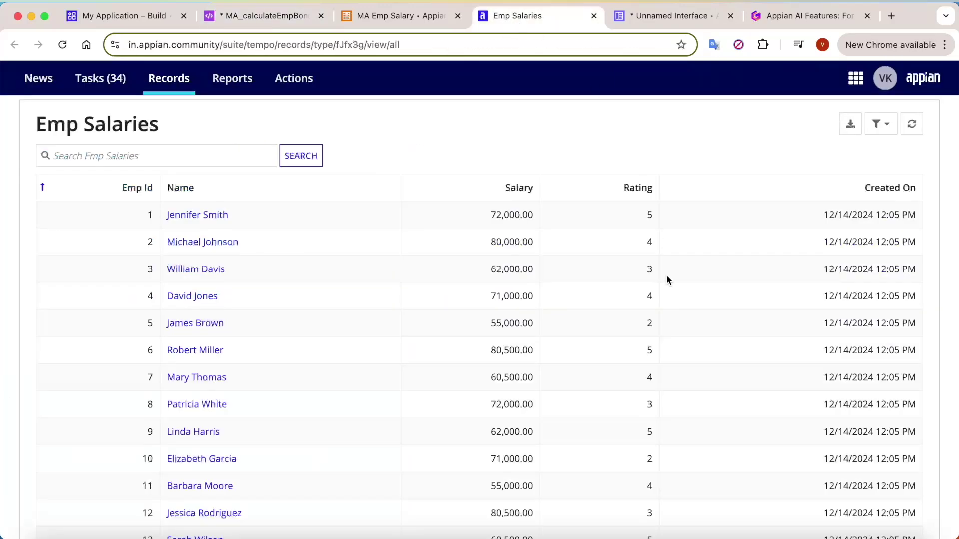
{"action": "scroll", "coordinate": [657, 349], "scroll_direction": "down", "scroll_amount": 4}
{"action": "scroll", "coordinate": [664, 182], "scroll_direction": "down", "scroll_amount": 5}
{"action": "scroll", "coordinate": [648, 285], "scroll_direction": "up", "scroll_amount": 10}
{"action": "left_click", "coordinate": [654, 272]}
{"action": "left_click_drag", "start_coordinate": [655, 219], "coordinate": [644, 218]}
{"action": "left_click_drag", "start_coordinate": [639, 246], "coordinate": [656, 248]}
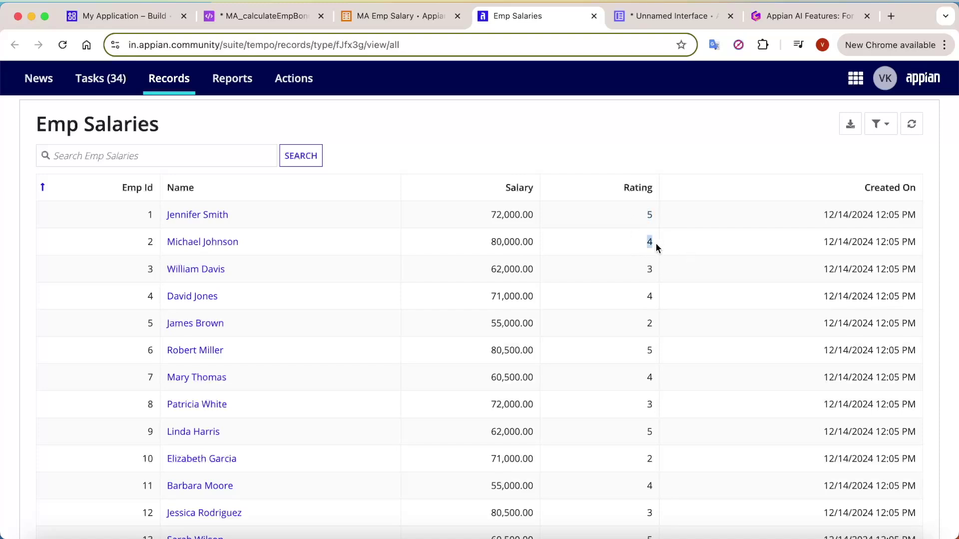